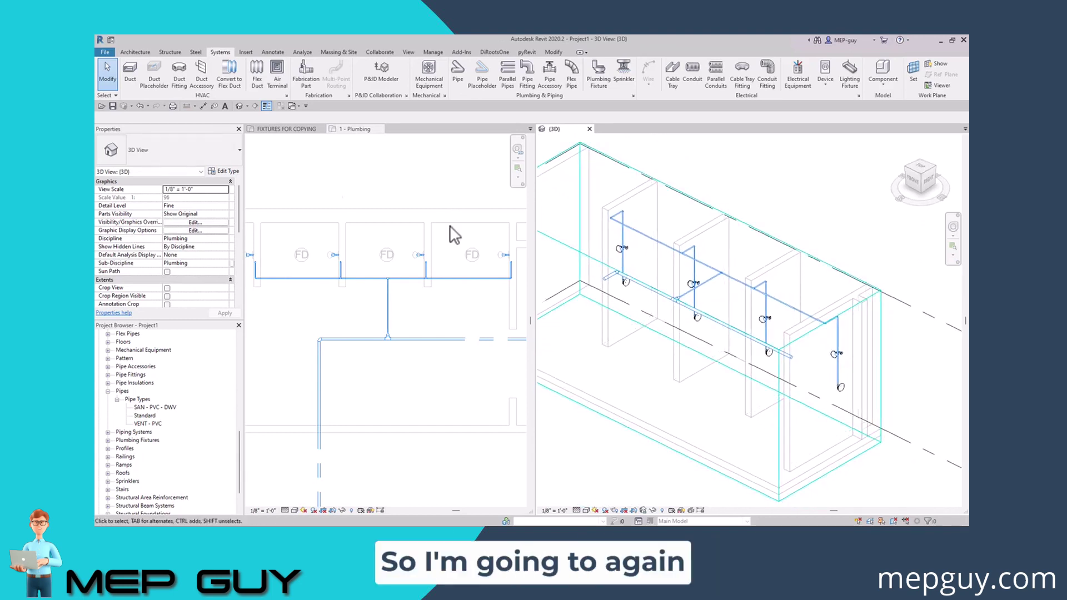
# Step: In the 1 - Plumbing plan, box-select the showers and filter out Pipes and Pipe Fittings, keeping 4 fixtures
pyautogui.click(415, 225)
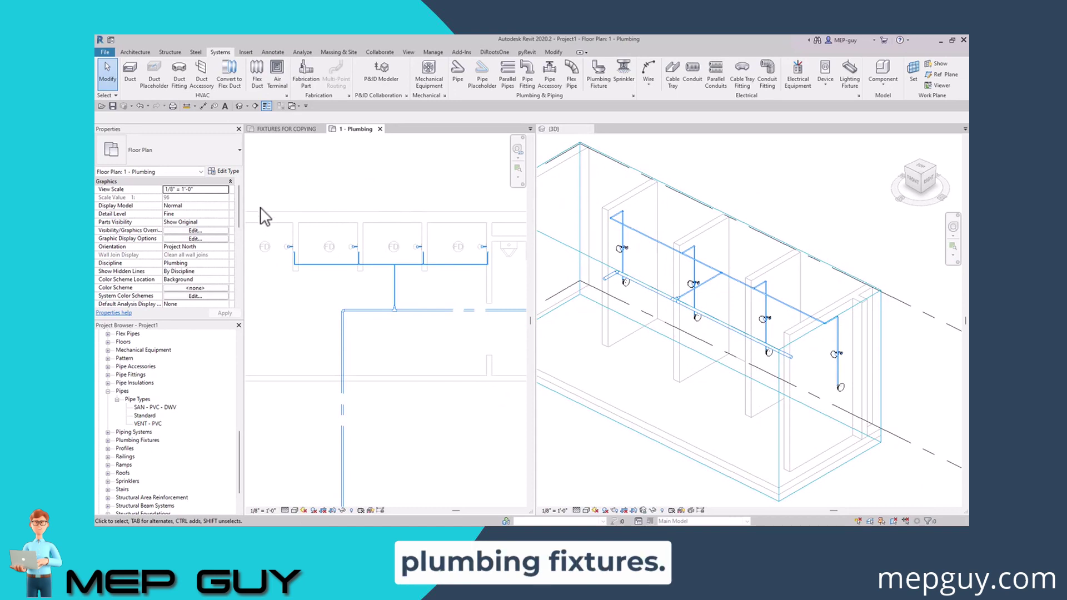
pyautogui.scroll(-2, 410, 232)
pyautogui.moveTo(260, 201); pyautogui.dragTo(508, 283)
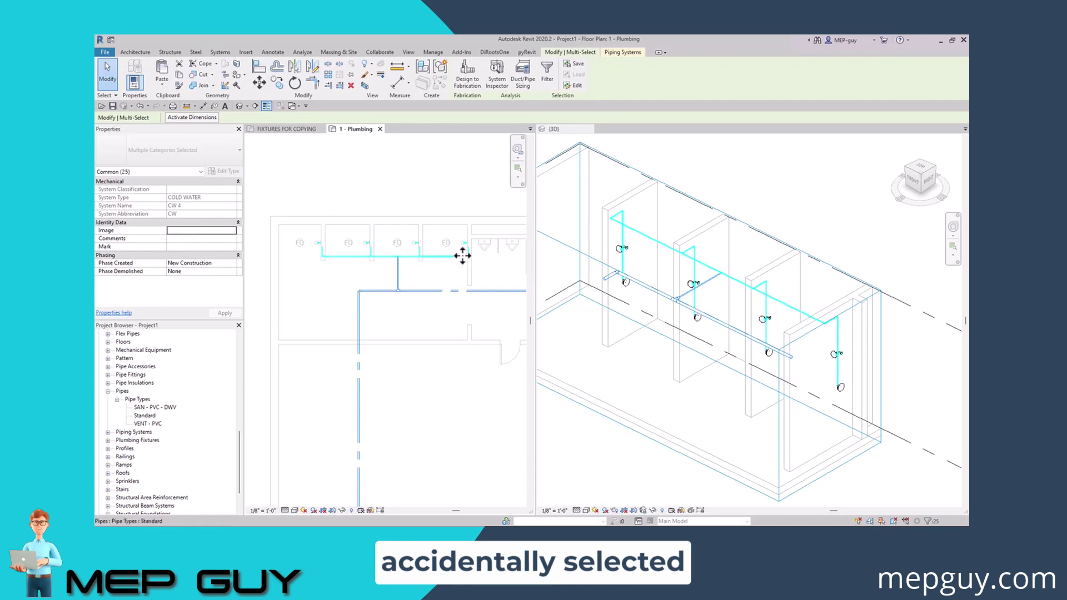
pyautogui.scroll(3, 389, 255)
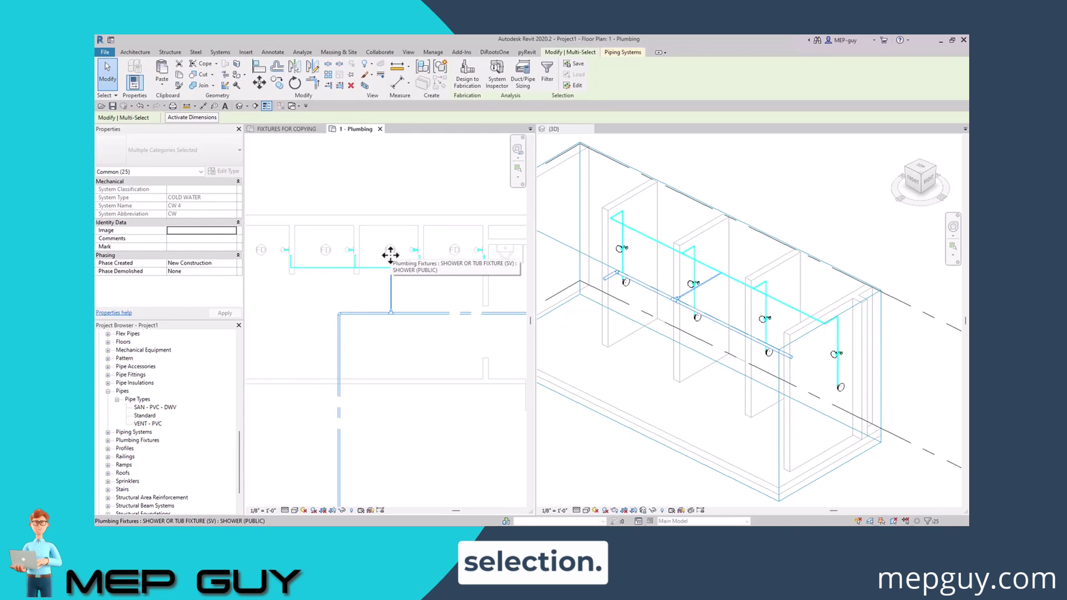
pyautogui.click(547, 71)
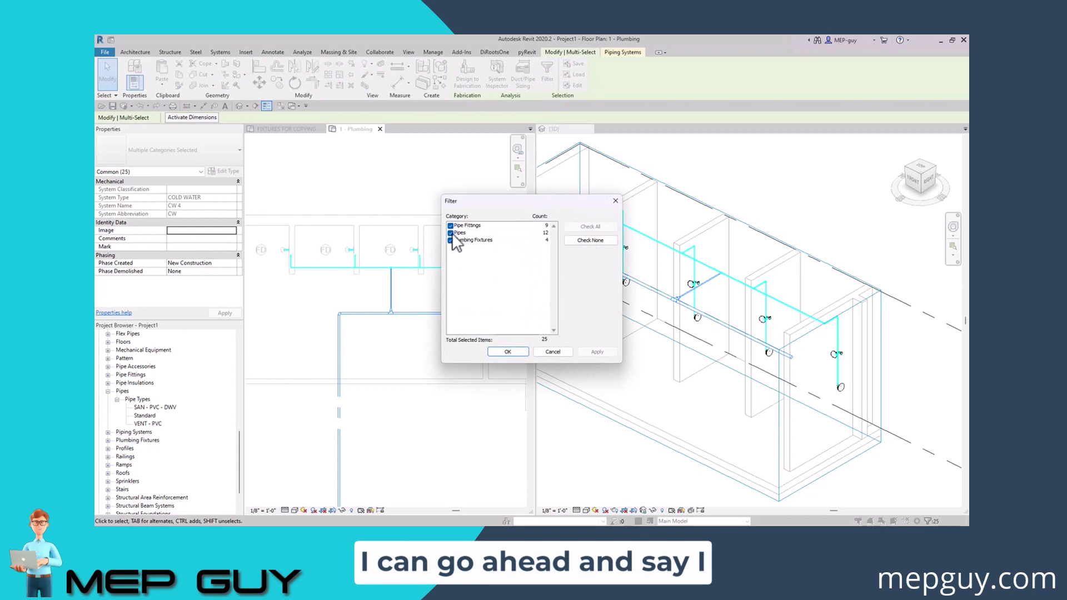
pyautogui.click(451, 233)
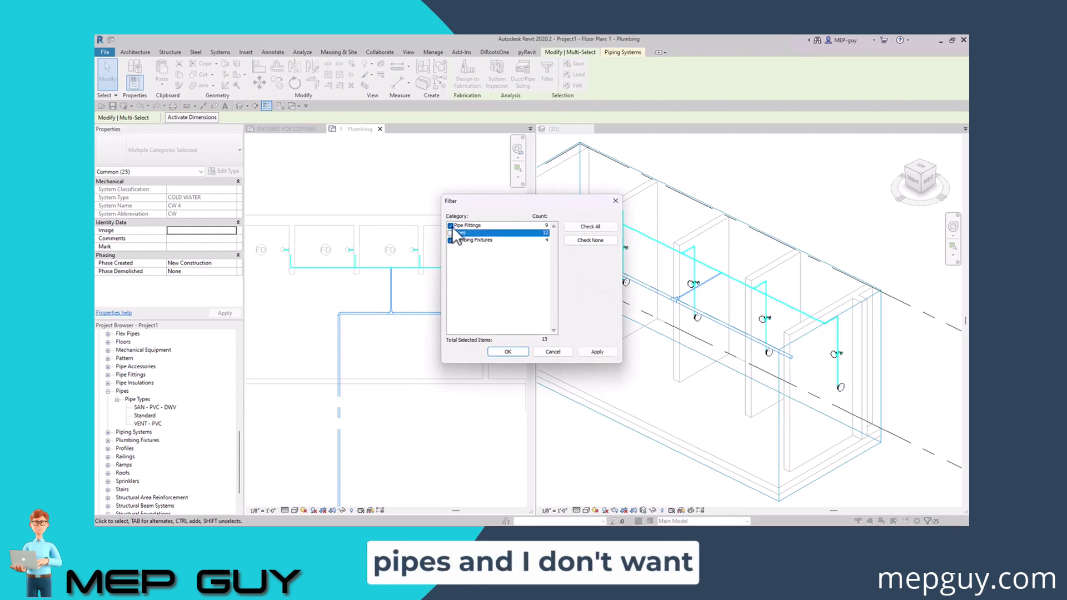
pyautogui.click(451, 225)
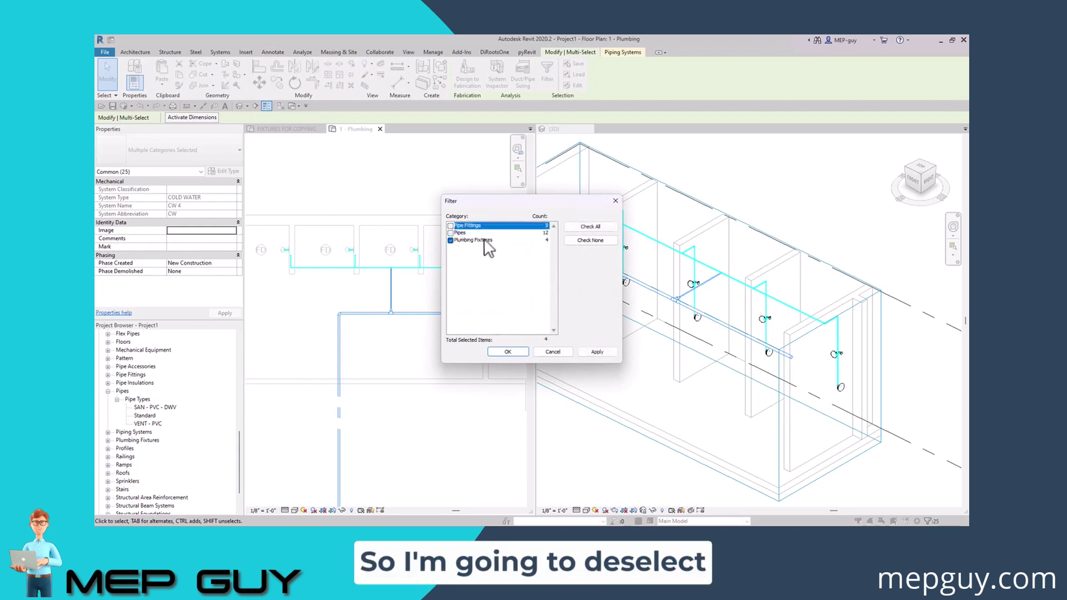
pyautogui.click(508, 352)
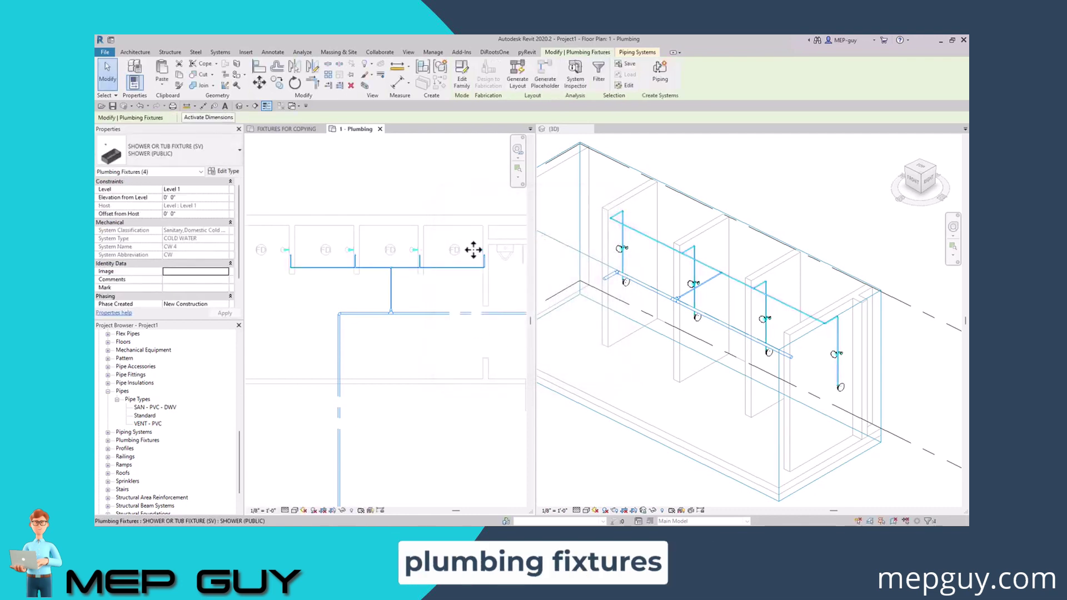
# Step: Create a new HOT WATER piping system, HW 1, from the selected fixtures
pyautogui.click(663, 78)
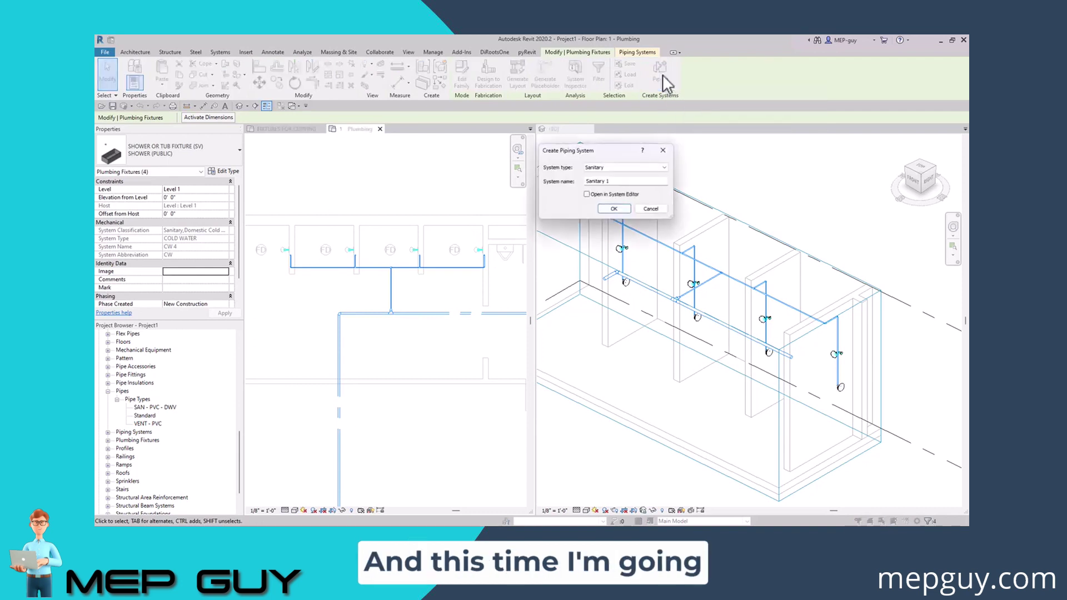
pyautogui.click(625, 168)
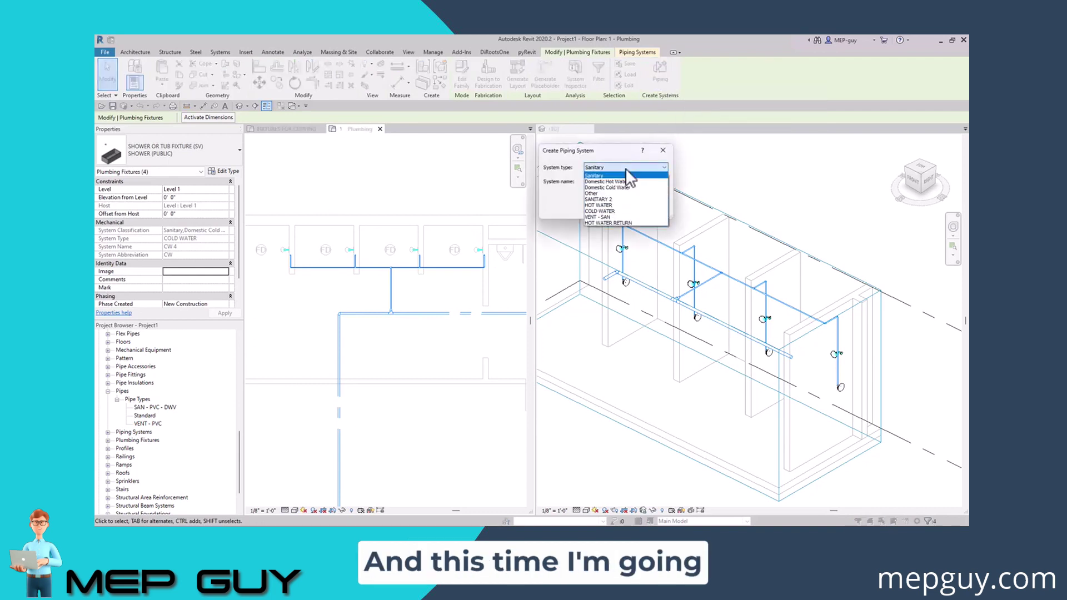
pyautogui.click(604, 205)
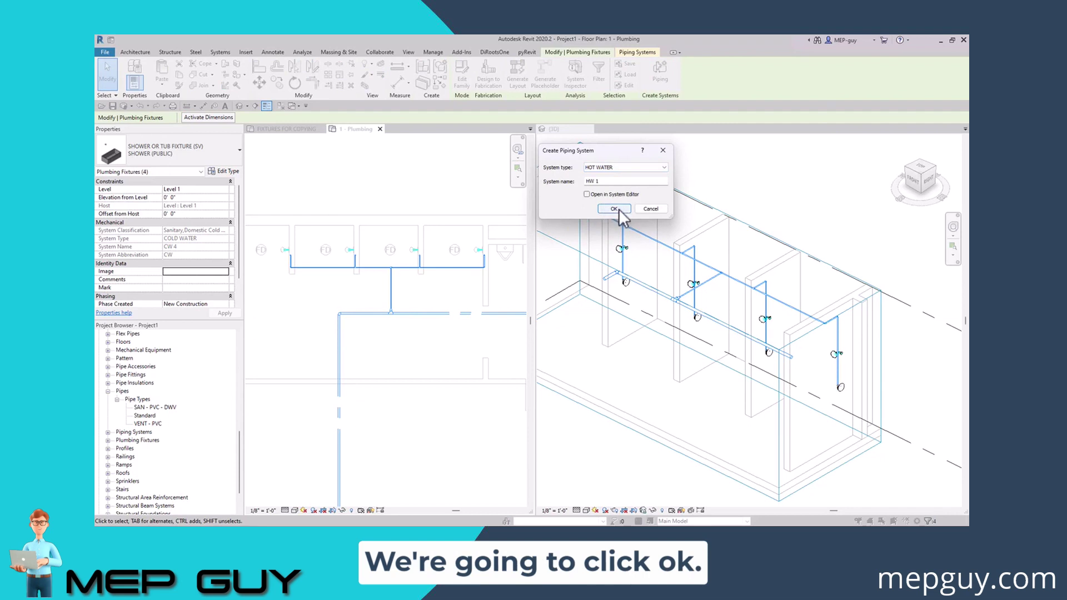
pyautogui.click(618, 209)
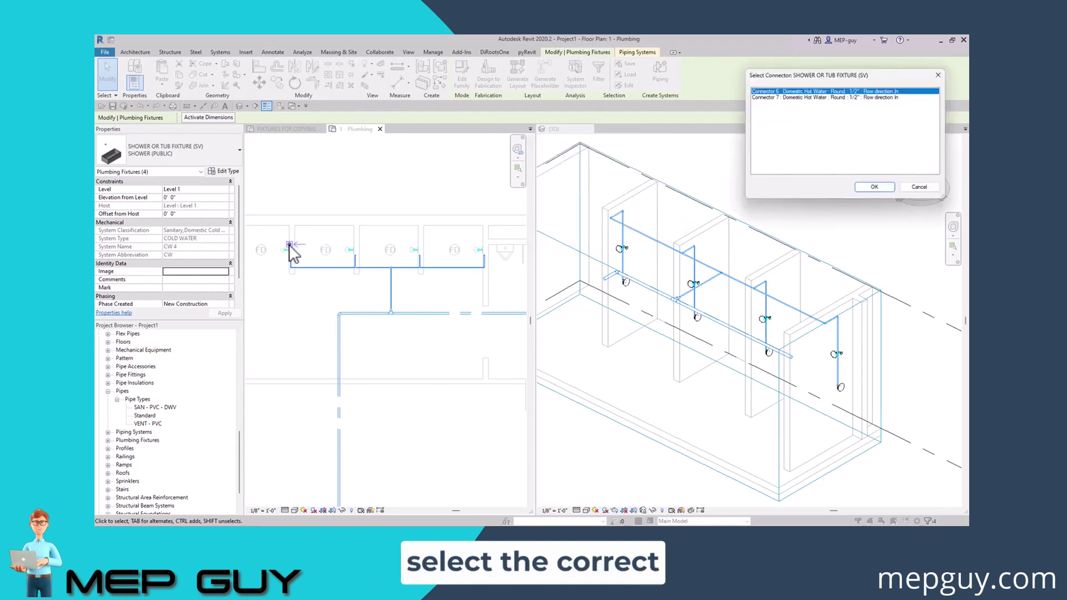
# Step: Use Connector 7, the domestic hot water connector, for each of the four showers
pyautogui.click(872, 186)
pyautogui.click(795, 98)
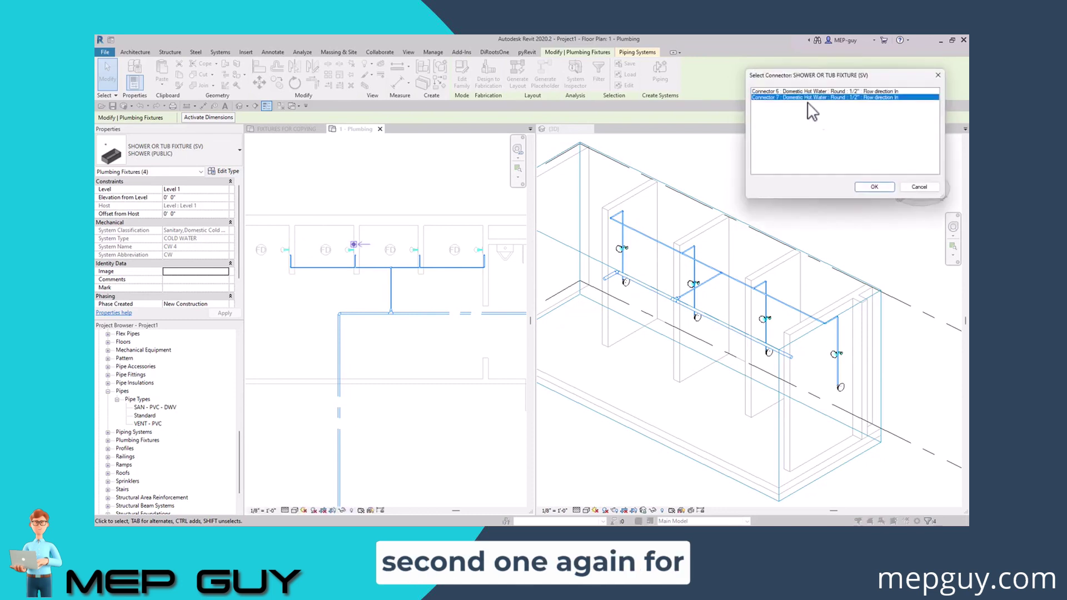
pyautogui.click(874, 187)
pyautogui.click(829, 98)
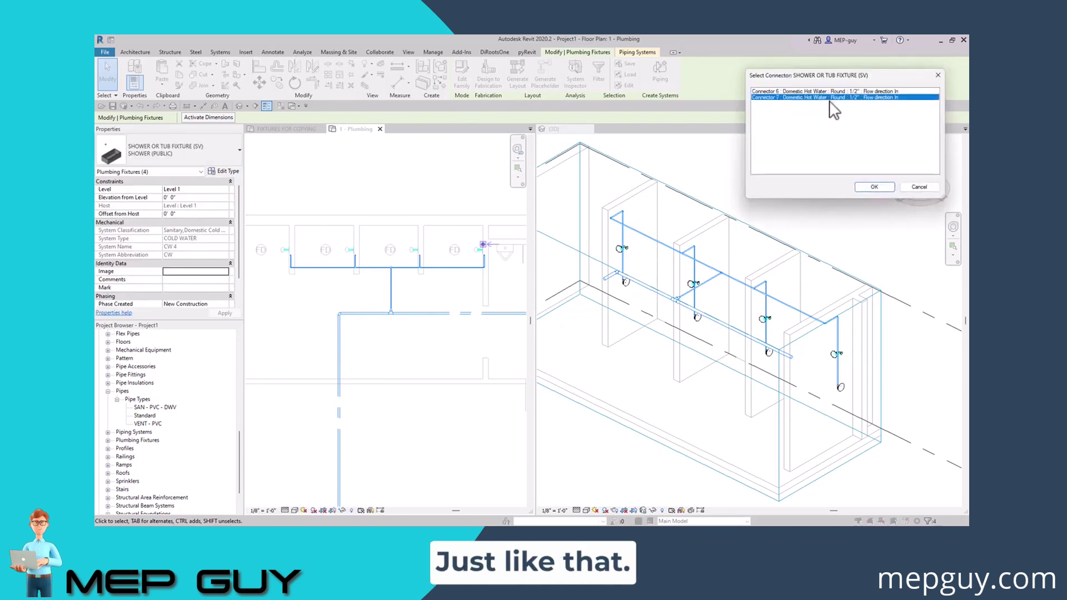
pyautogui.click(874, 186)
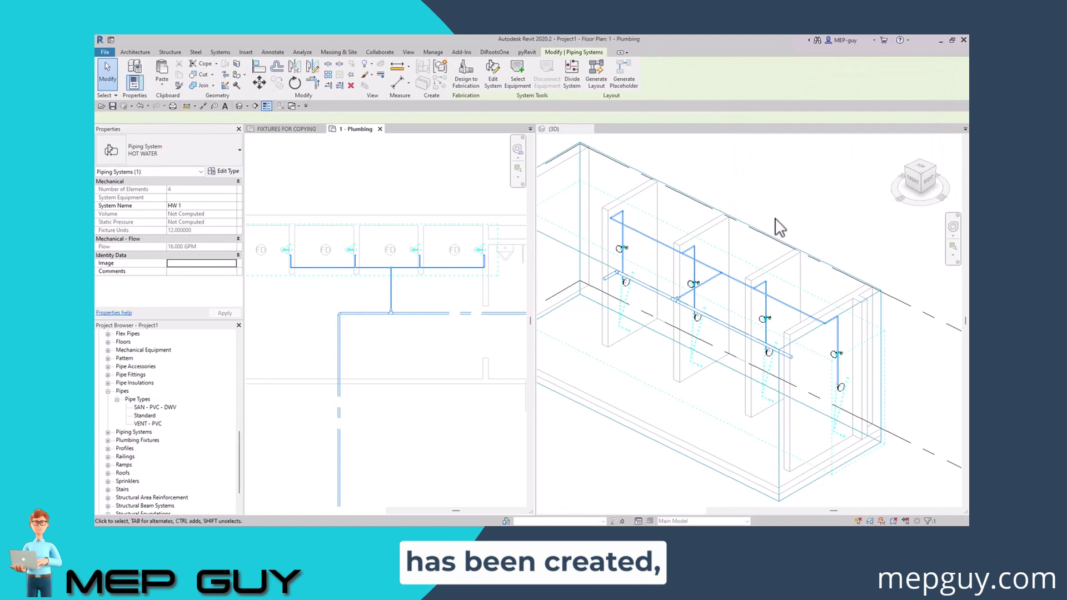
# Step: In the 3D view, run Generate Layout for HW 1 to preview Network solution 1 of 2
pyautogui.click(806, 224)
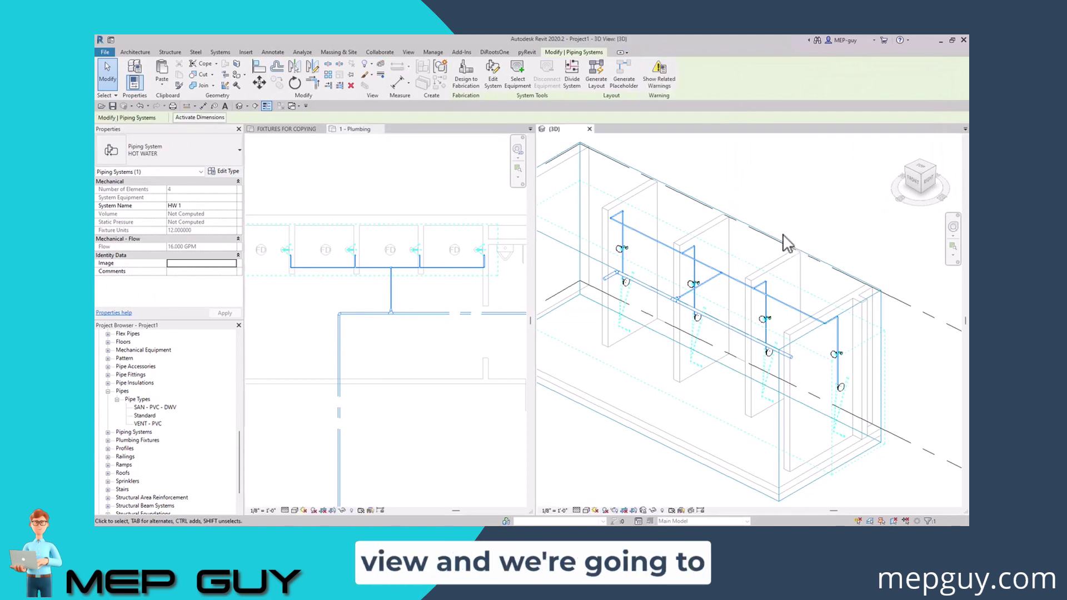
pyautogui.click(600, 69)
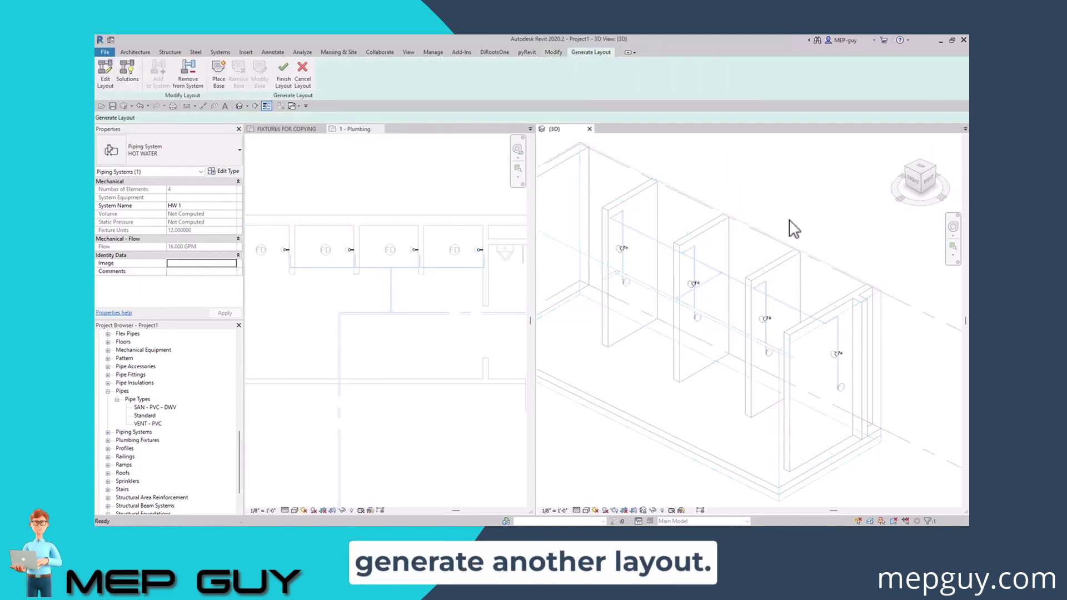
pyautogui.scroll(2, 820, 275)
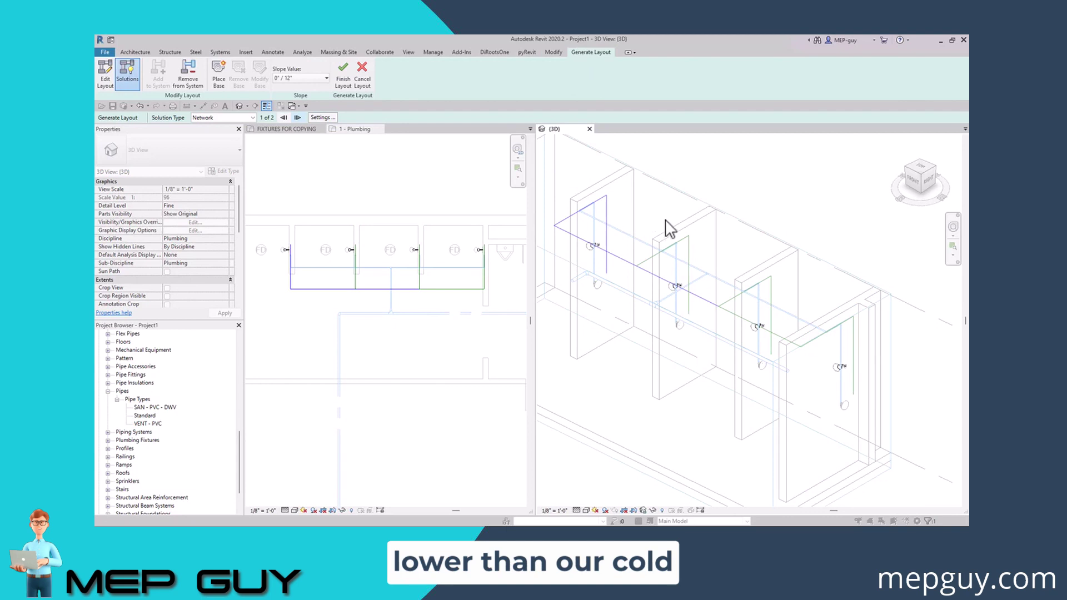
# Step: Change the Domestic Hot Water main and branch offsets from 9' 0" to 8' 6"
pyautogui.click(321, 118)
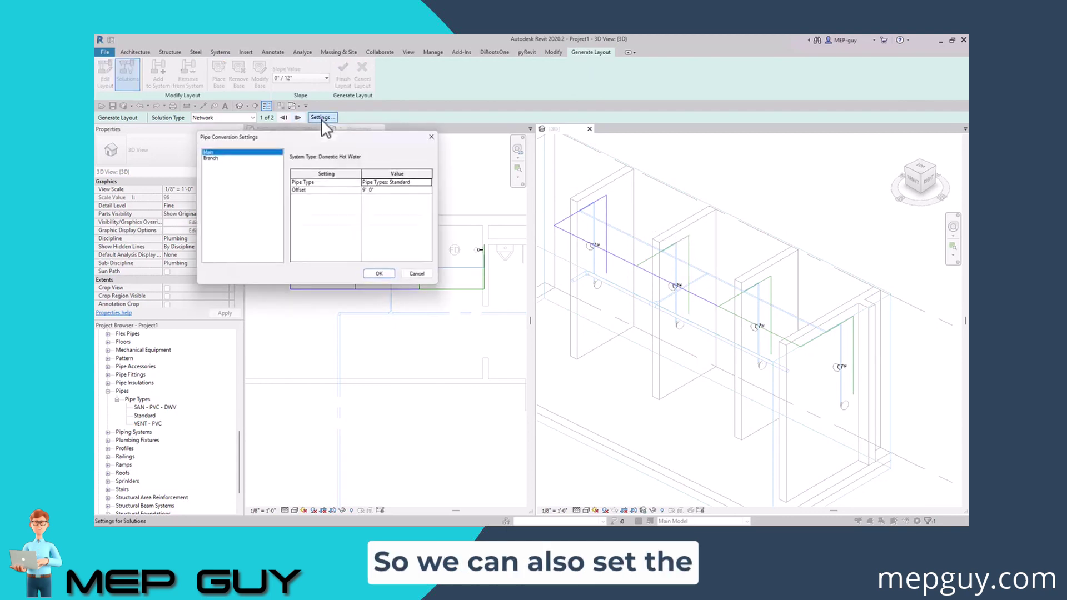
pyautogui.click(390, 189)
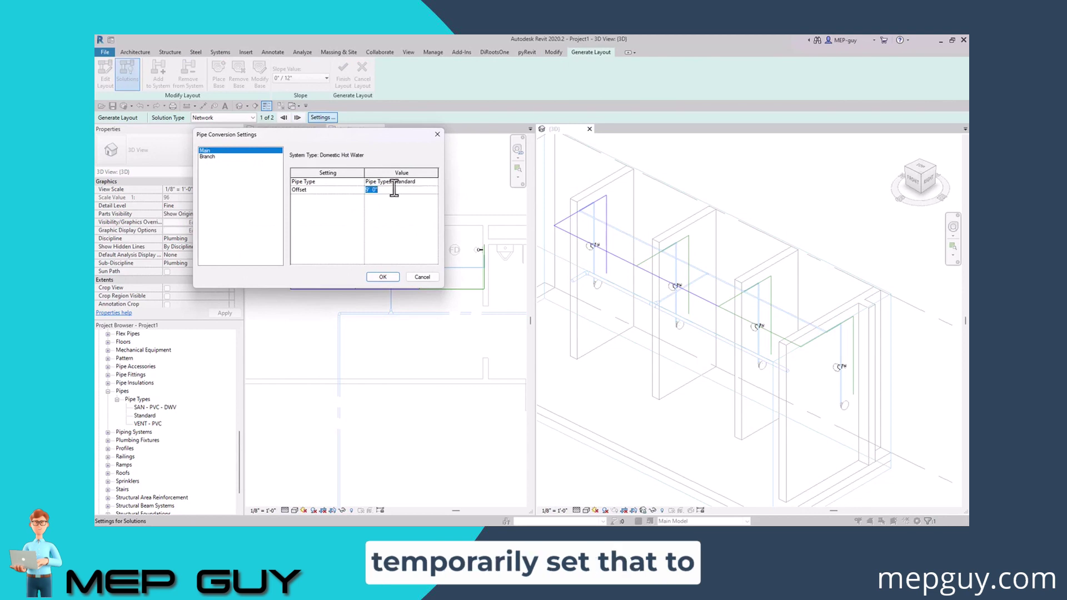
pyautogui.write('8')
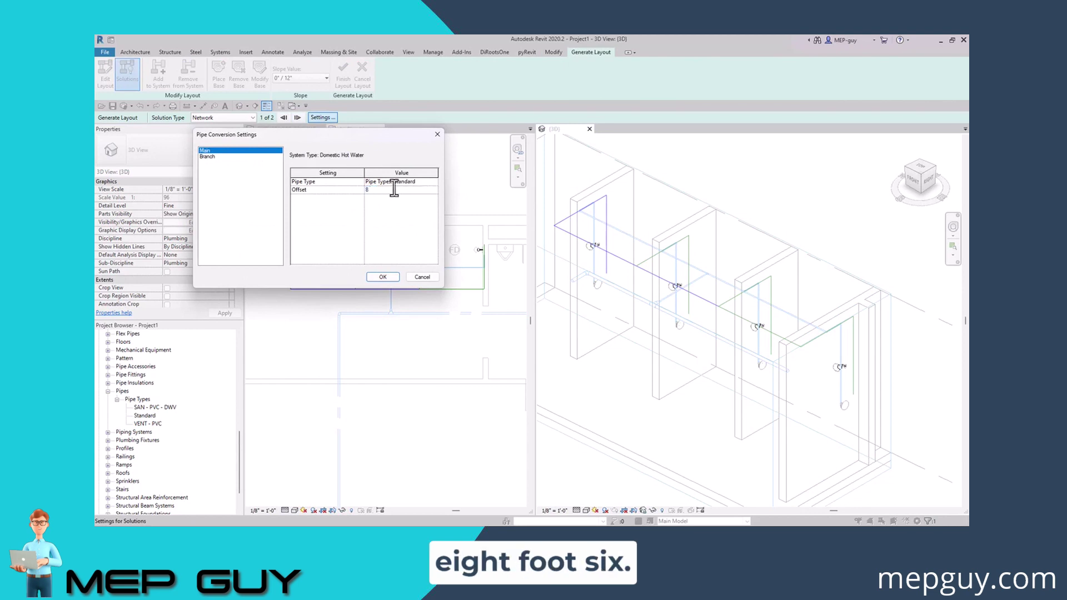
pyautogui.write(' 6')
pyautogui.click(217, 157)
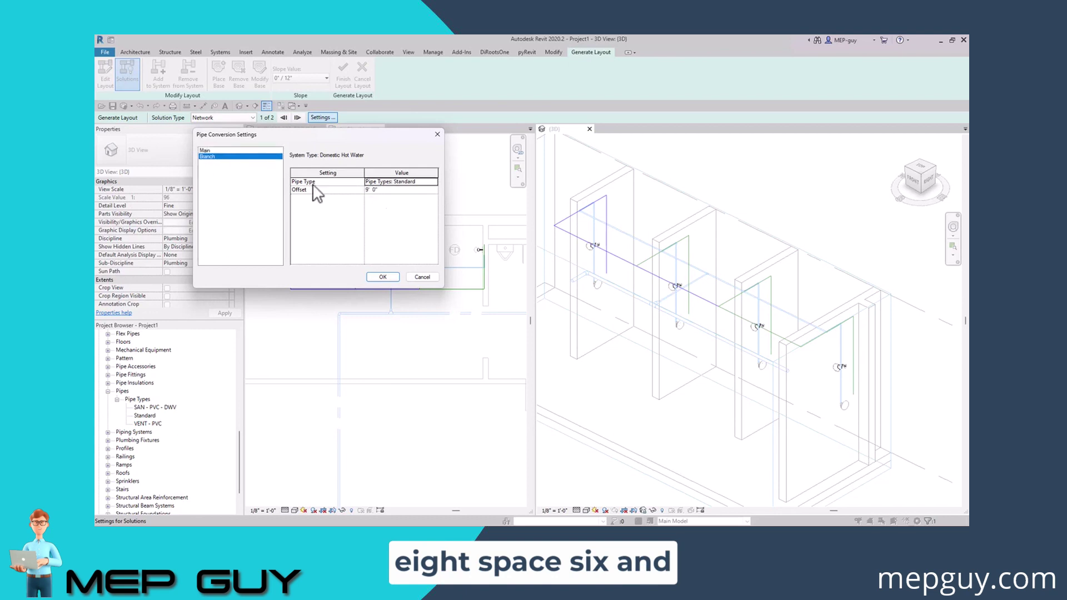
pyautogui.click(393, 191)
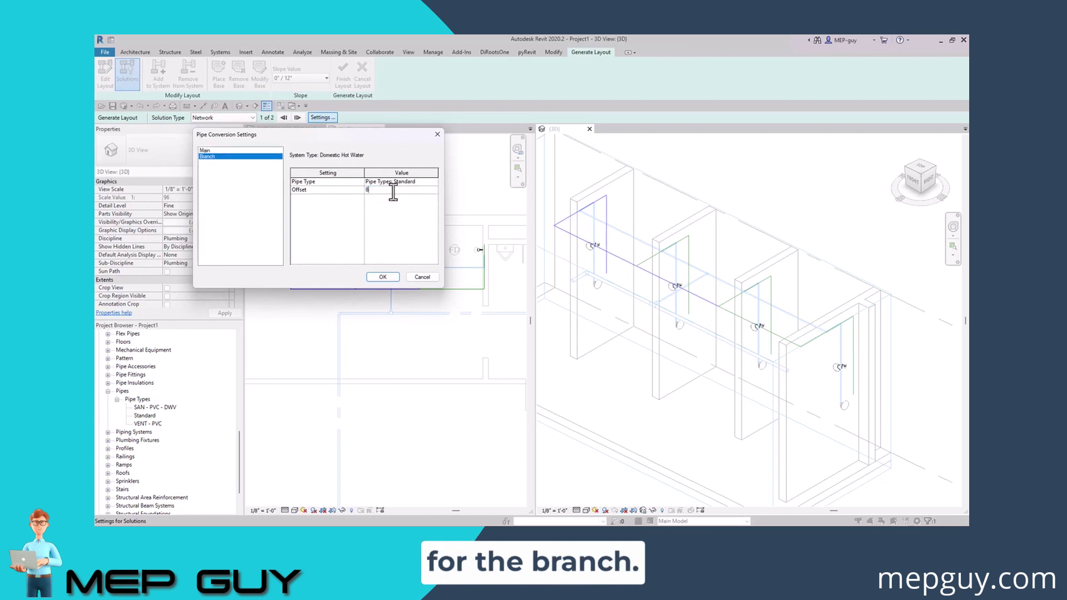
pyautogui.write('8 6')
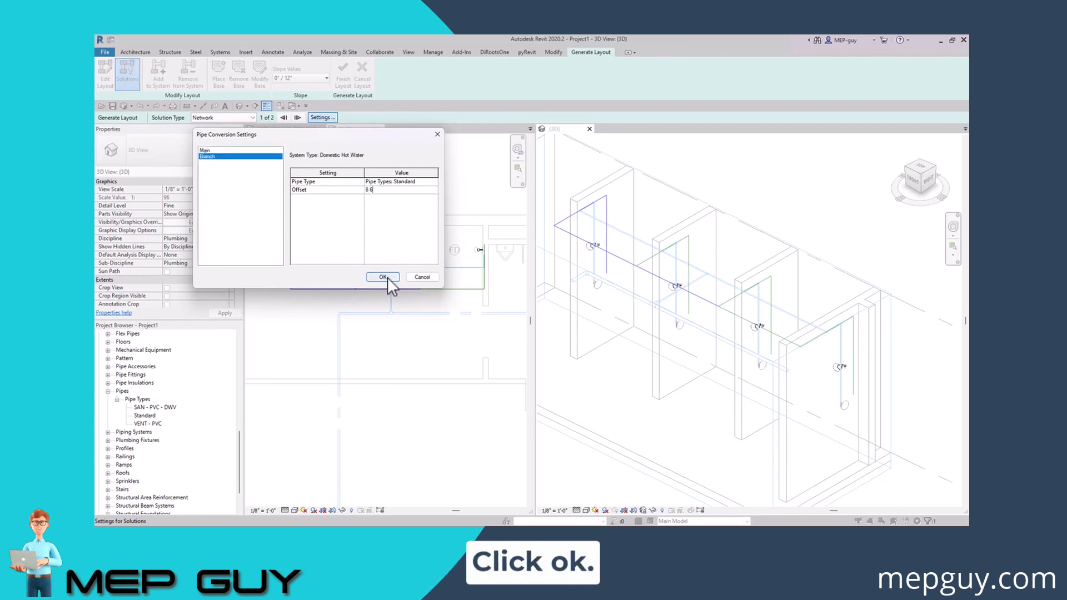
pyautogui.click(388, 277)
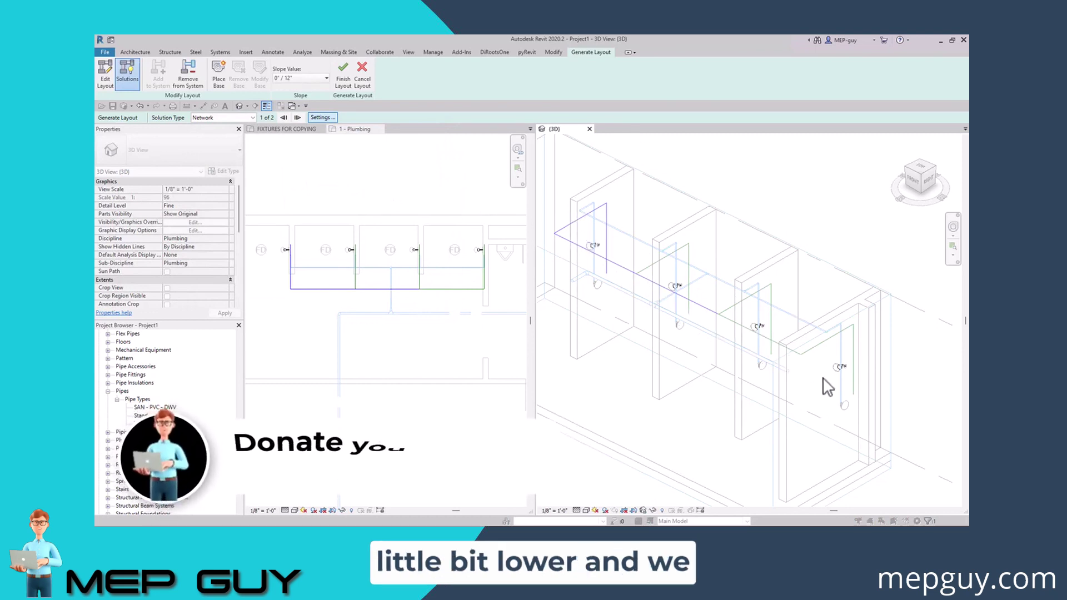
# Step: Accept the generated hot water layout and confirm the upper cold water pipe belongs to CW 4
pyautogui.click(343, 75)
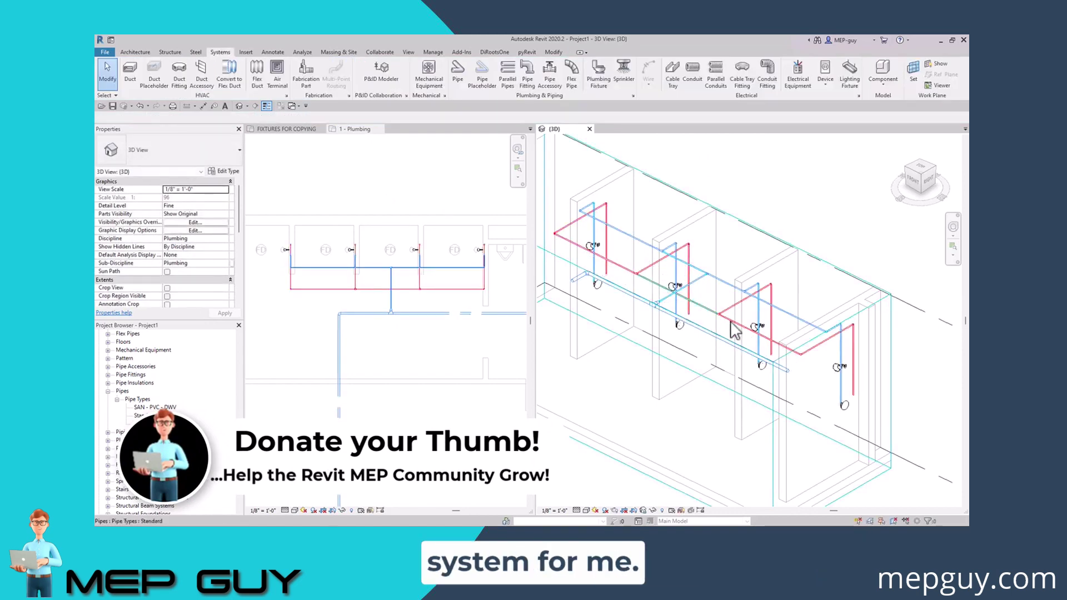
pyautogui.click(748, 334)
pyautogui.press('Escape')
pyautogui.moveTo(747, 334)
pyautogui.keyDown('shift'); pyautogui.mouseDown(button='middle')
pyautogui.moveTo(812, 324)
pyautogui.moveTo(752, 333)
pyautogui.mouseUp(button='middle'); pyautogui.keyUp('shift')
pyautogui.scroll(2, 441, 303)
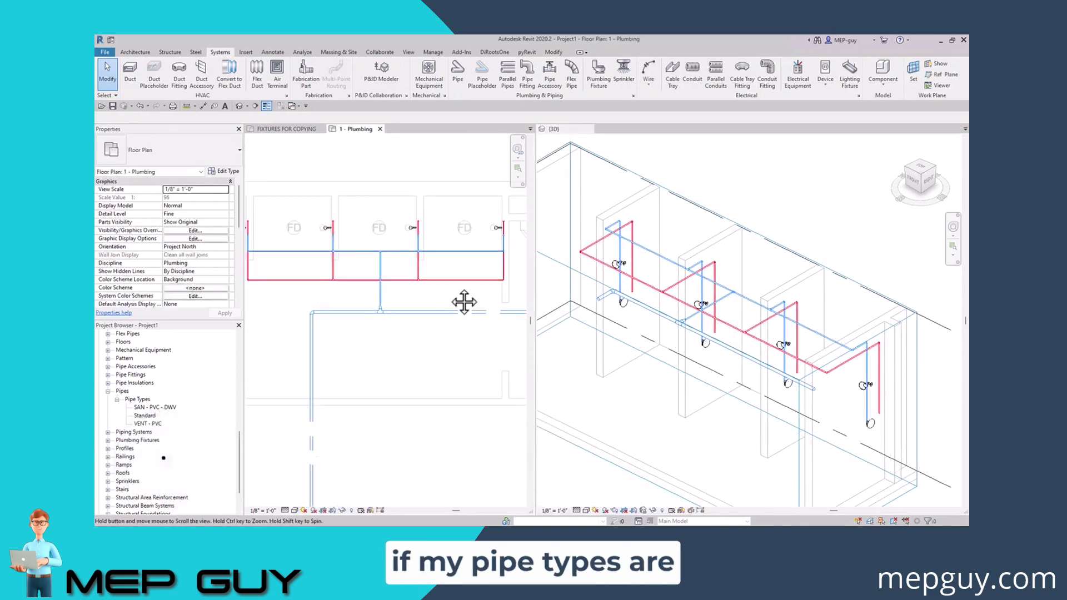
pyautogui.moveTo(462, 302); pyautogui.dragTo(469, 300, button='middle')
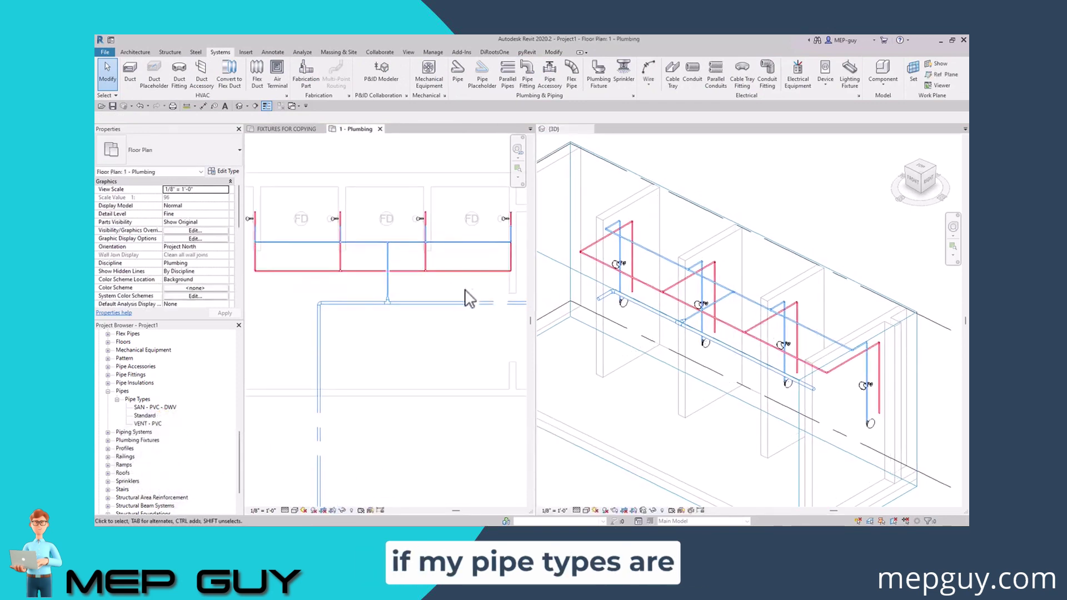
pyautogui.click(469, 248)
pyautogui.click(606, 52)
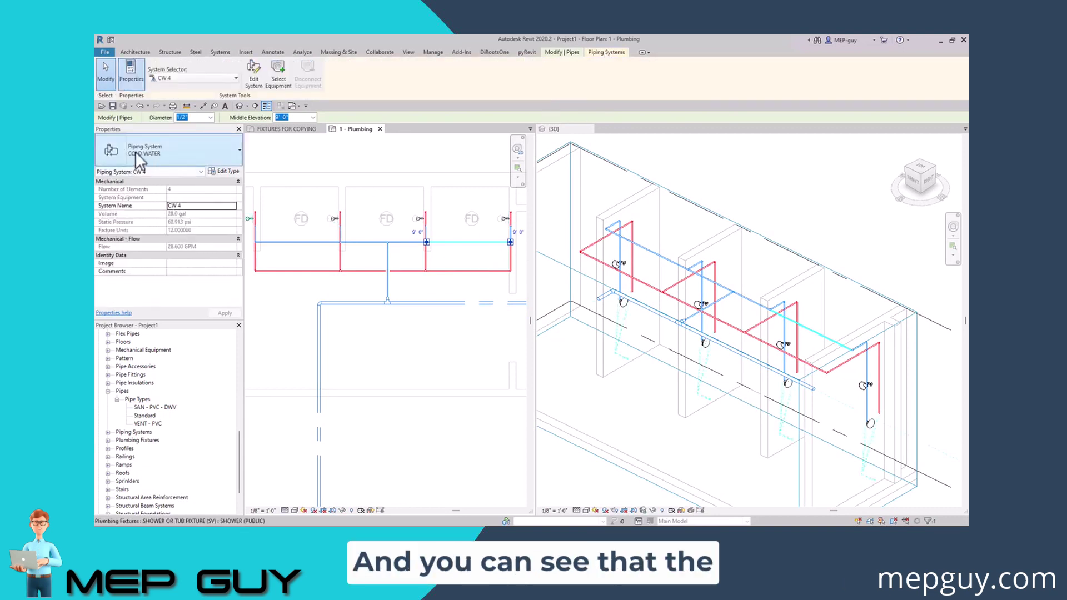
# Step: Confirm the lower branch pipe under the fixtures belongs to HW 1 Hot Water
pyautogui.click(433, 292)
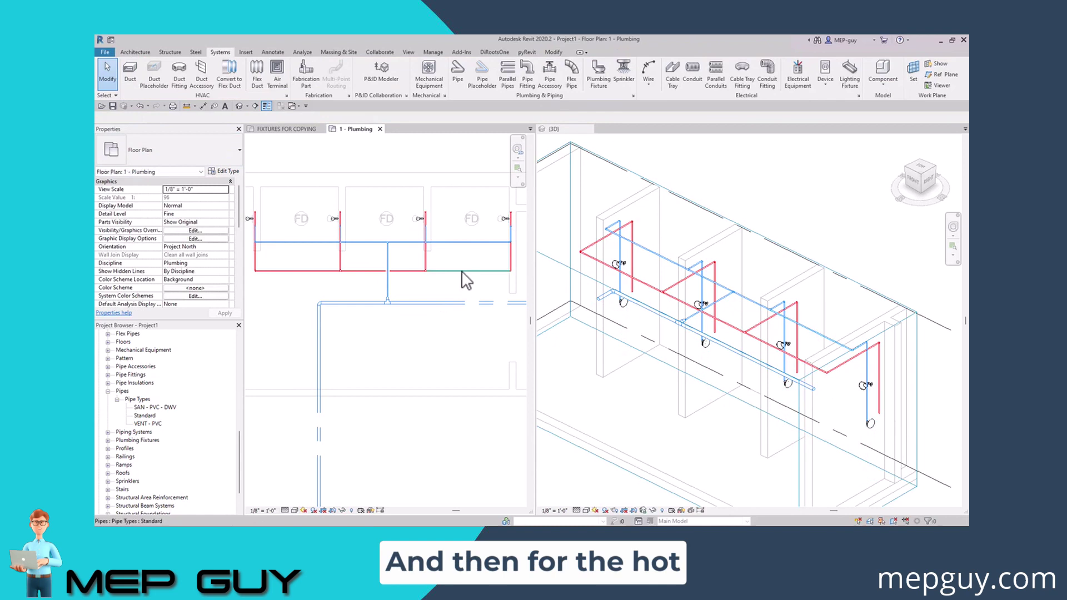
pyautogui.click(440, 271)
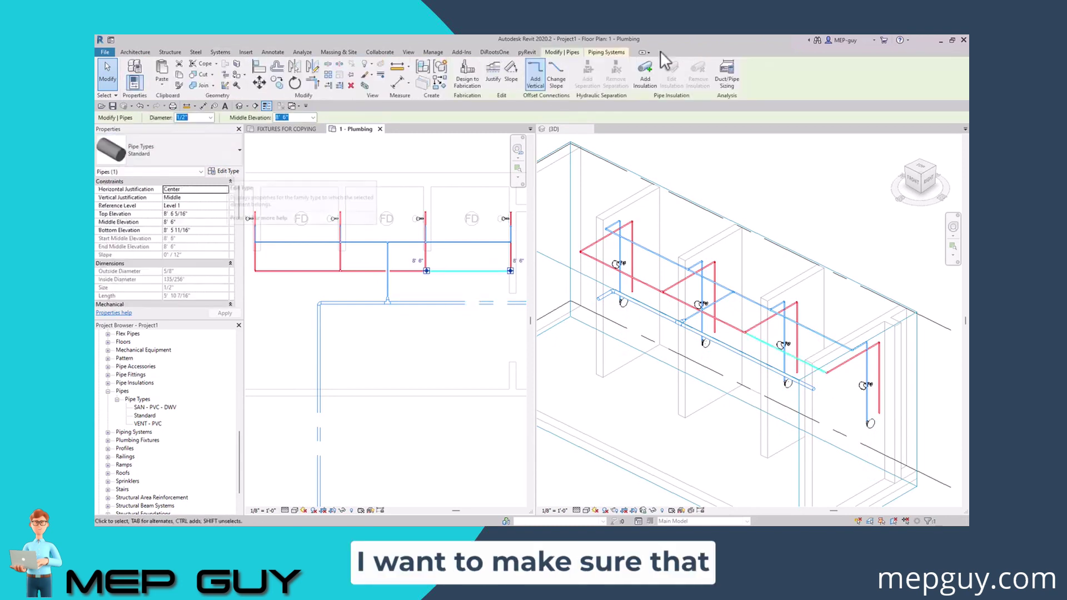
pyautogui.click(613, 53)
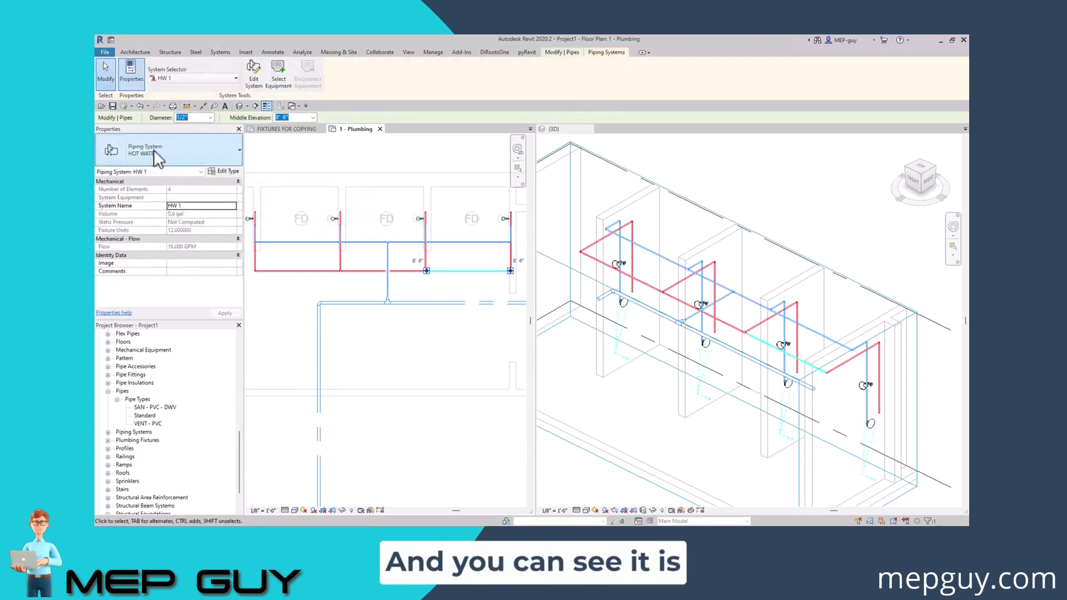
# Step: Zoom out and pan the plumbing plan to centre the service room with its 2" CW main
pyautogui.click(453, 328)
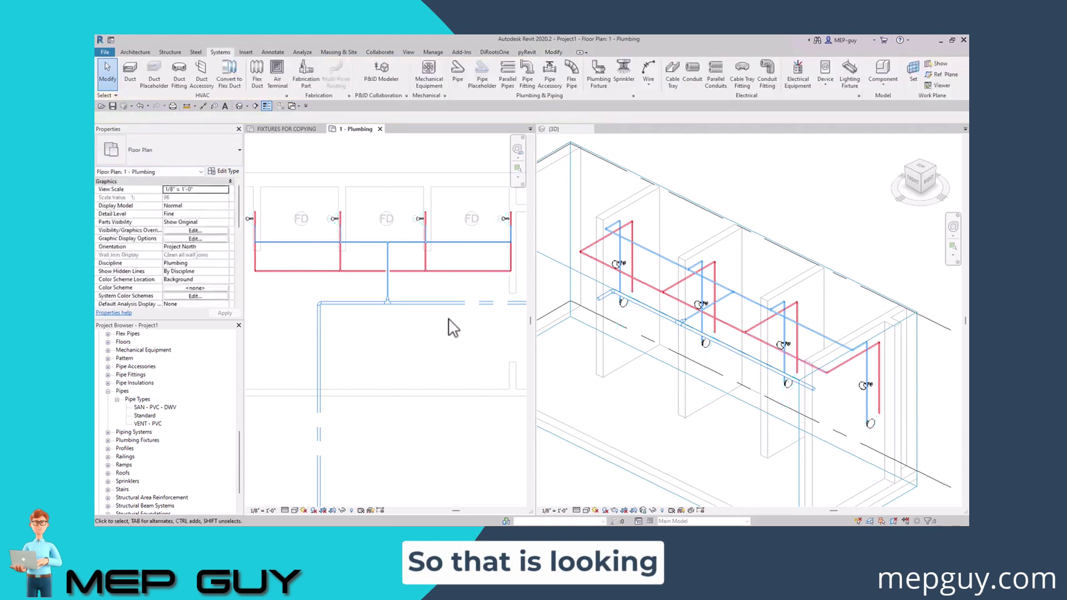
pyautogui.scroll(4, 399, 299)
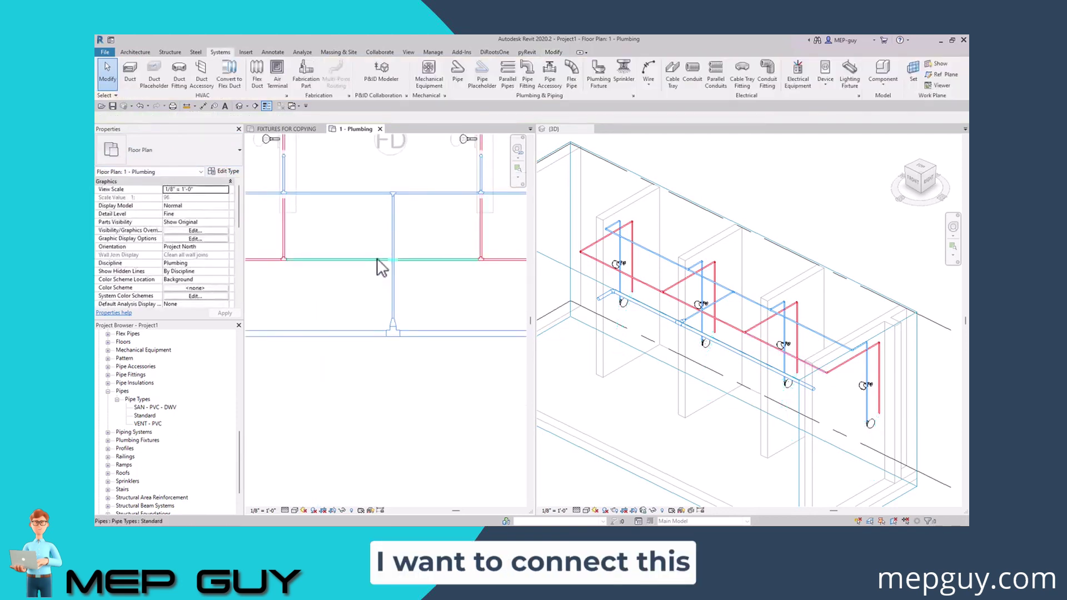
pyautogui.scroll(-3, 373, 326)
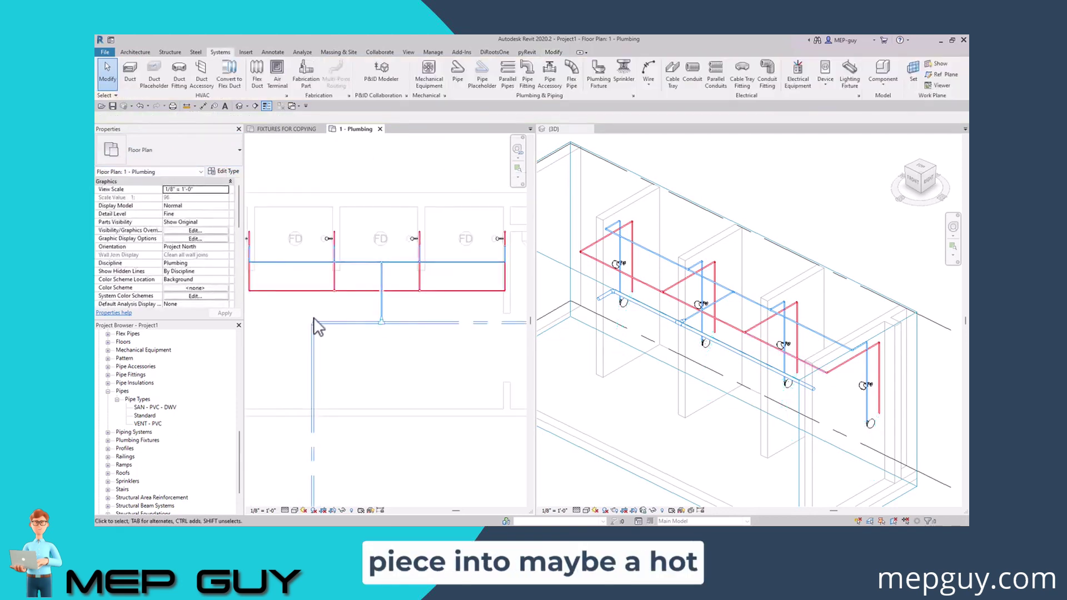
pyautogui.scroll(-2, 341, 319)
pyautogui.scroll(-2, 434, 226)
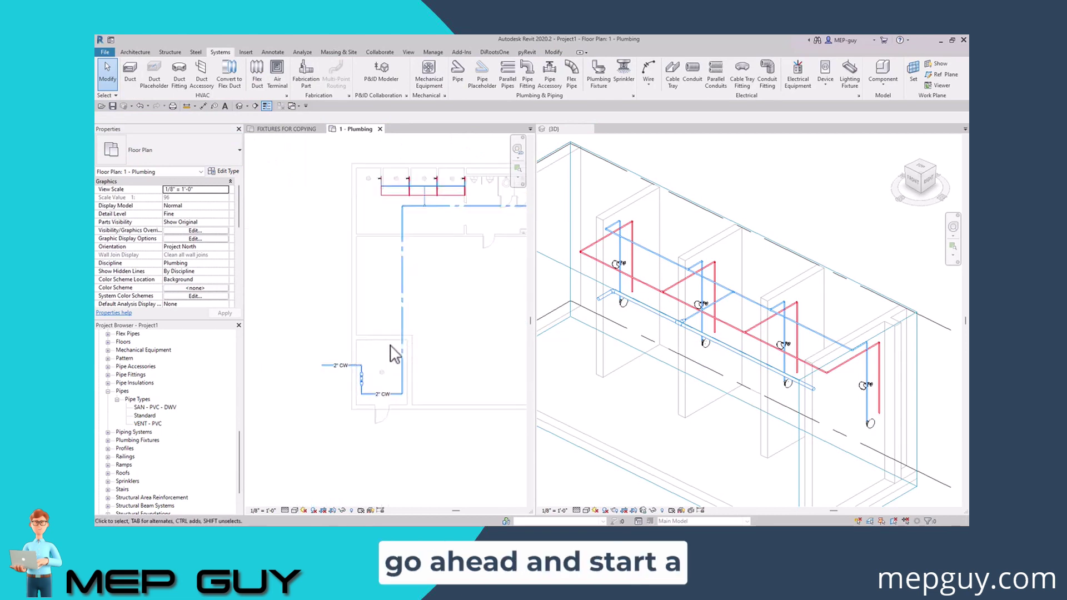
pyautogui.moveTo(396, 356); pyautogui.dragTo(381, 369, button='middle')
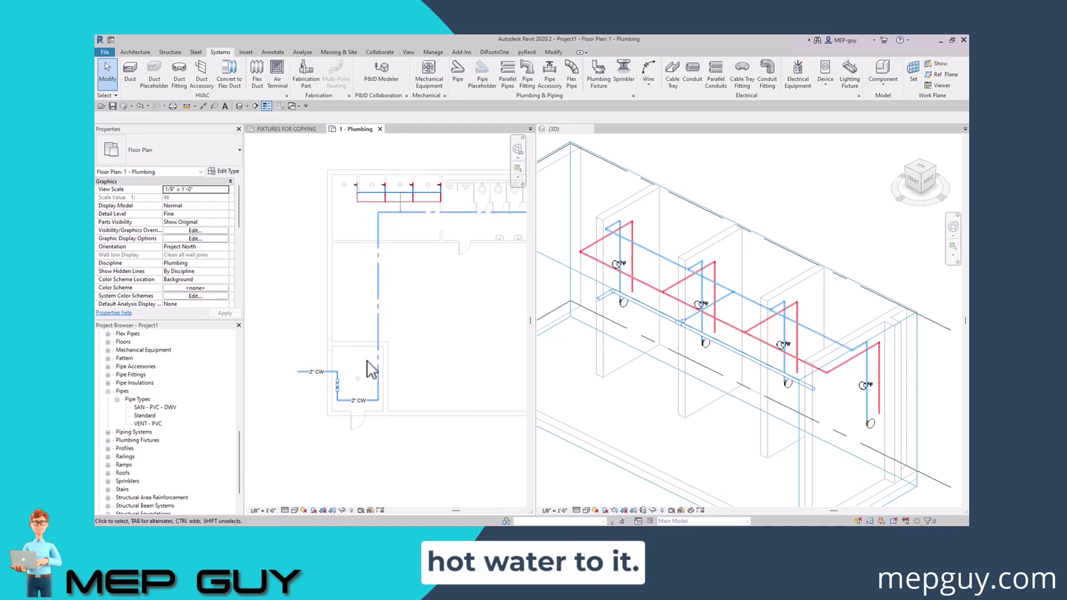
pyautogui.scroll(2, 356, 375)
pyautogui.moveTo(377, 376); pyautogui.dragTo(379, 386, button='middle')
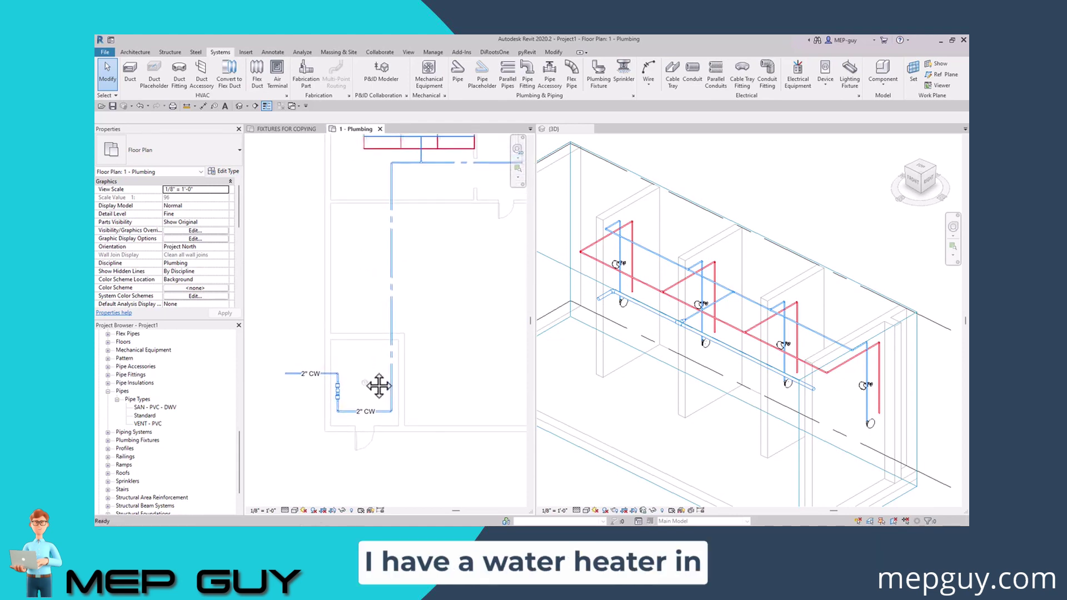
pyautogui.click(286, 128)
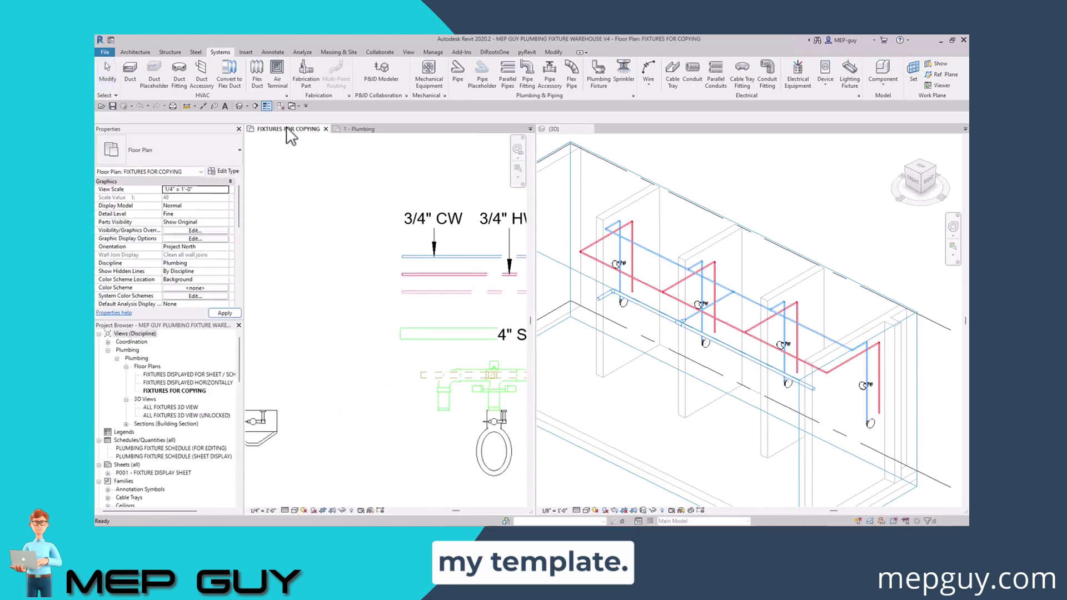
pyautogui.scroll(-5, 445, 393)
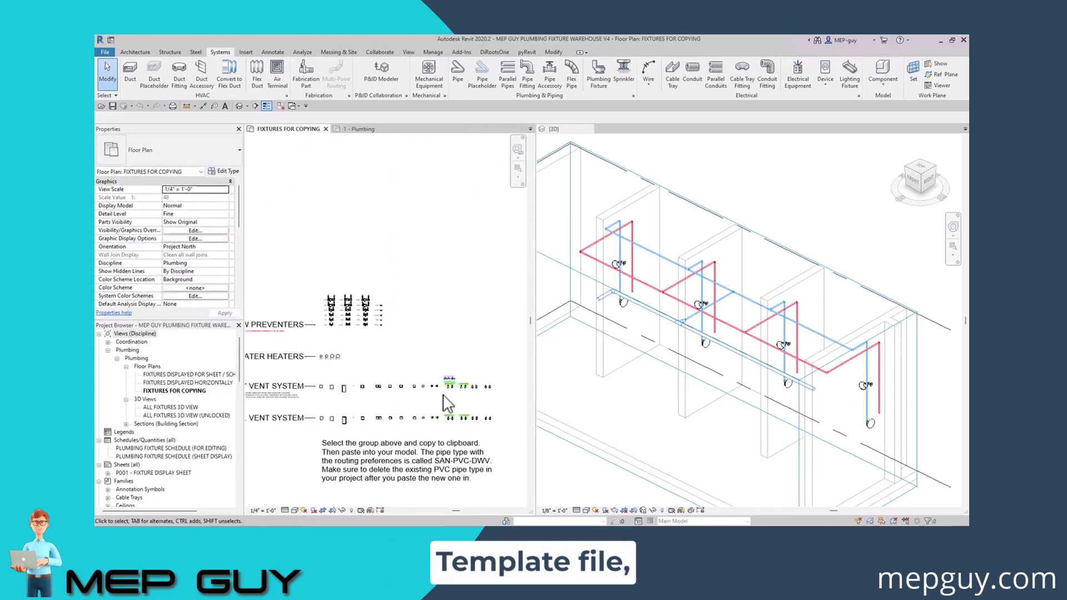
pyautogui.scroll(4, 417, 369)
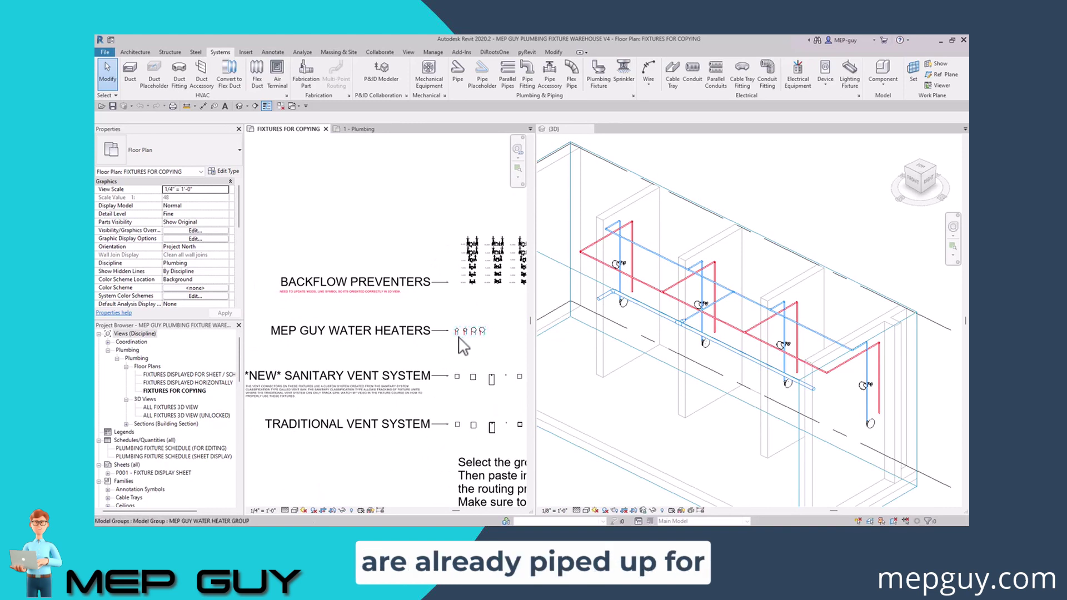
pyautogui.scroll(5, 499, 345)
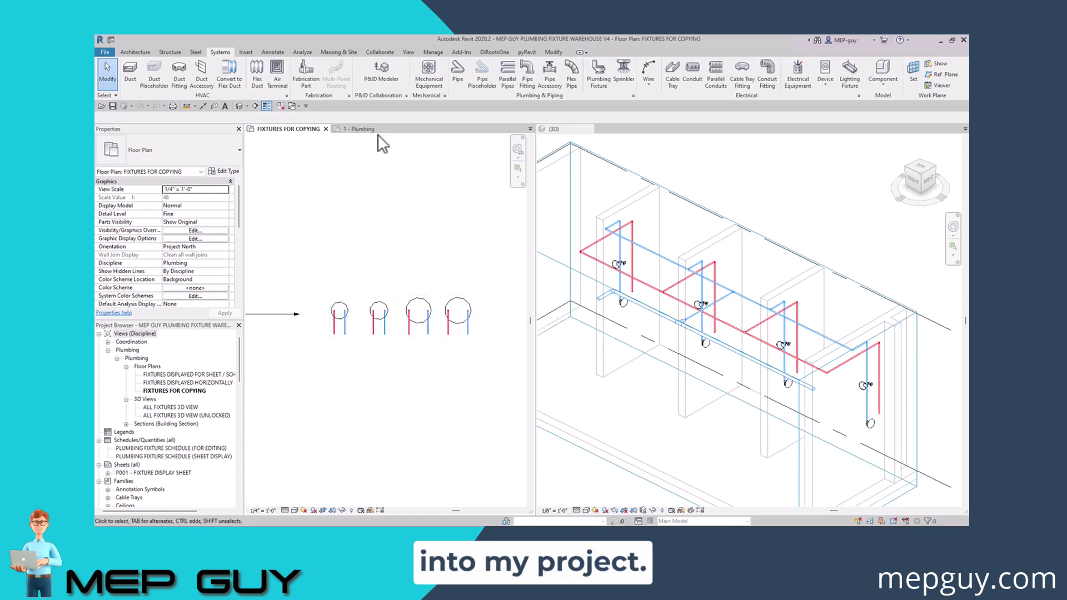
# Step: Back in Project1's 1 - Plumbing plan, expand Groups > Model and select MEP GUY WATER HEATER GROUP
pyautogui.click(362, 129)
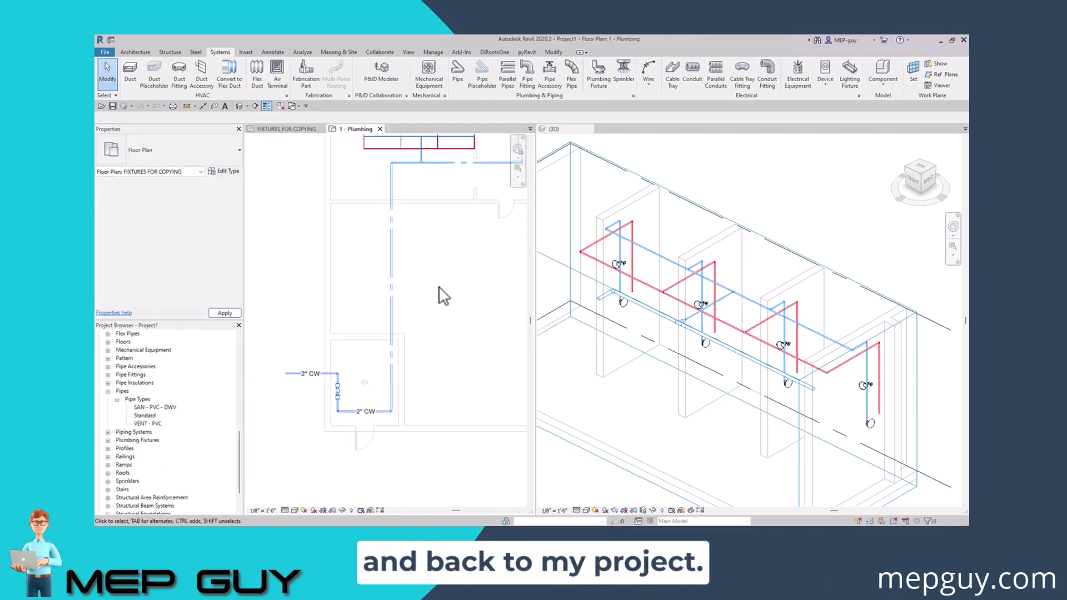
pyautogui.moveTo(242, 441); pyautogui.dragTo(240, 474)
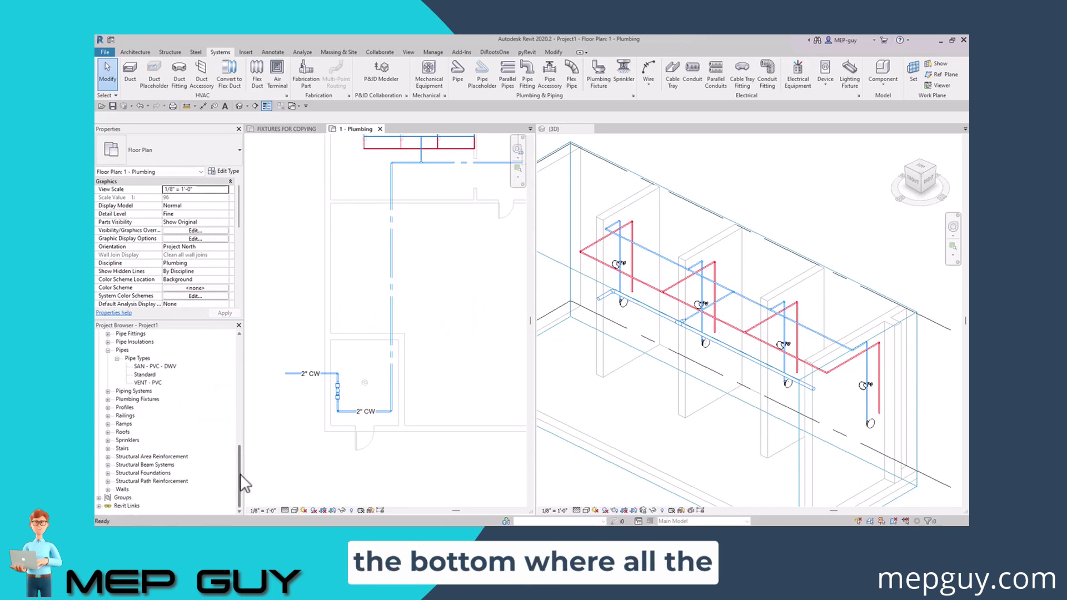
pyautogui.click(99, 499)
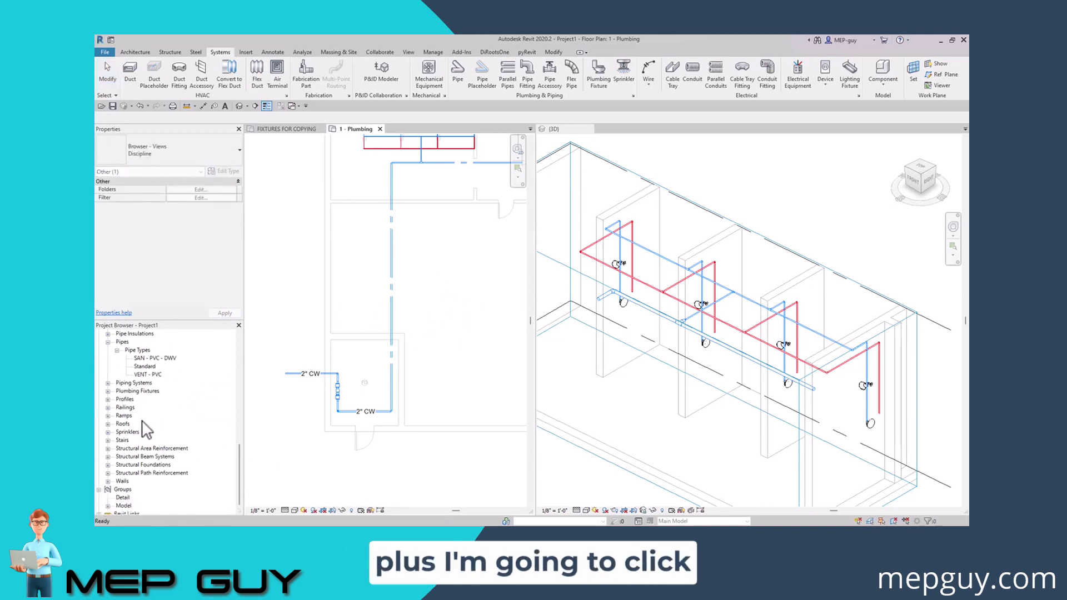
pyautogui.click(108, 499)
pyautogui.scroll(-1, 170, 384)
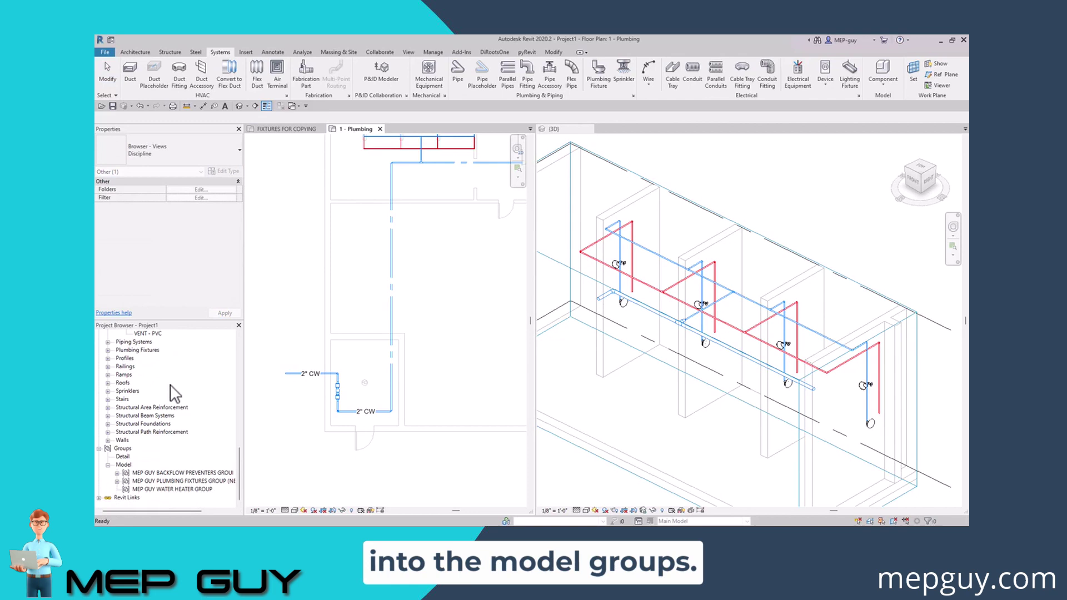
pyautogui.click(168, 491)
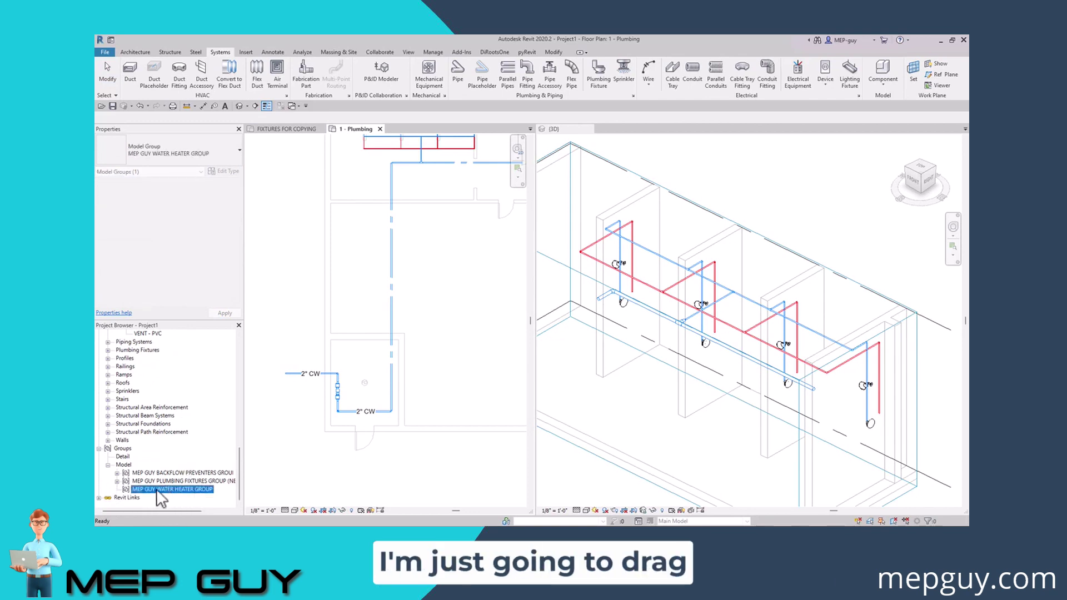
# Step: Place the MEP GUY WATER HEATER GROUP in the plan beside the service room
pyautogui.moveTo(156, 488); pyautogui.dragTo(345, 322)
pyautogui.scroll(-2, 346, 321)
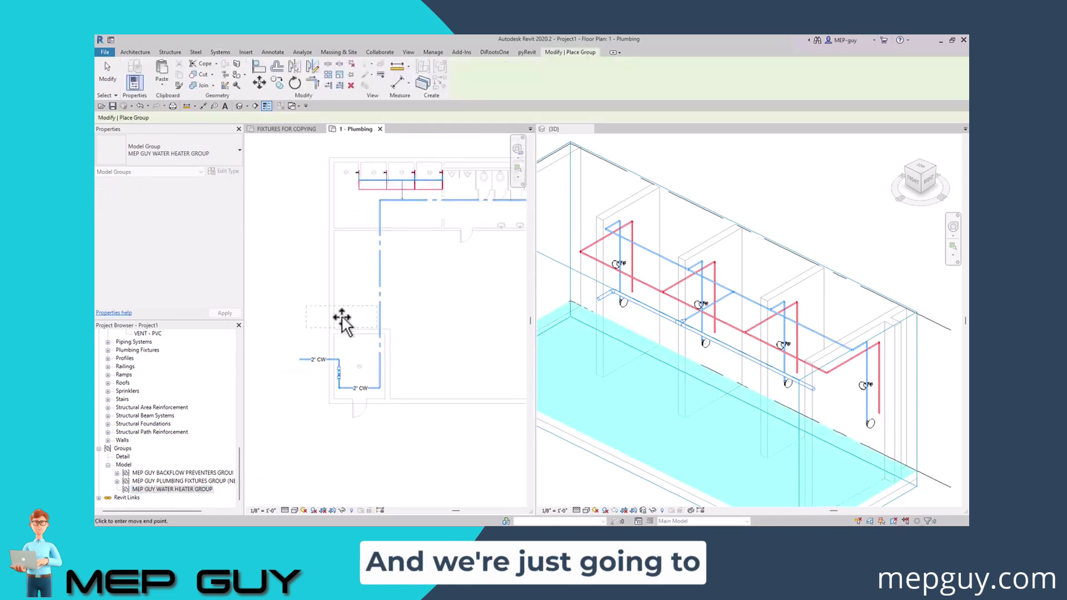
pyautogui.click(425, 340)
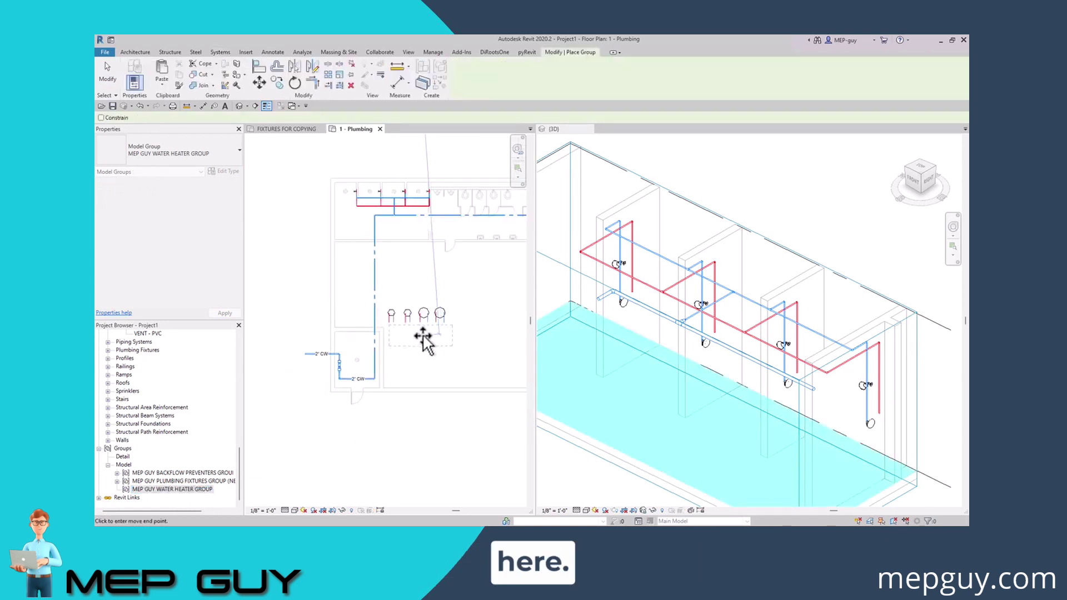
pyautogui.press('Escape')
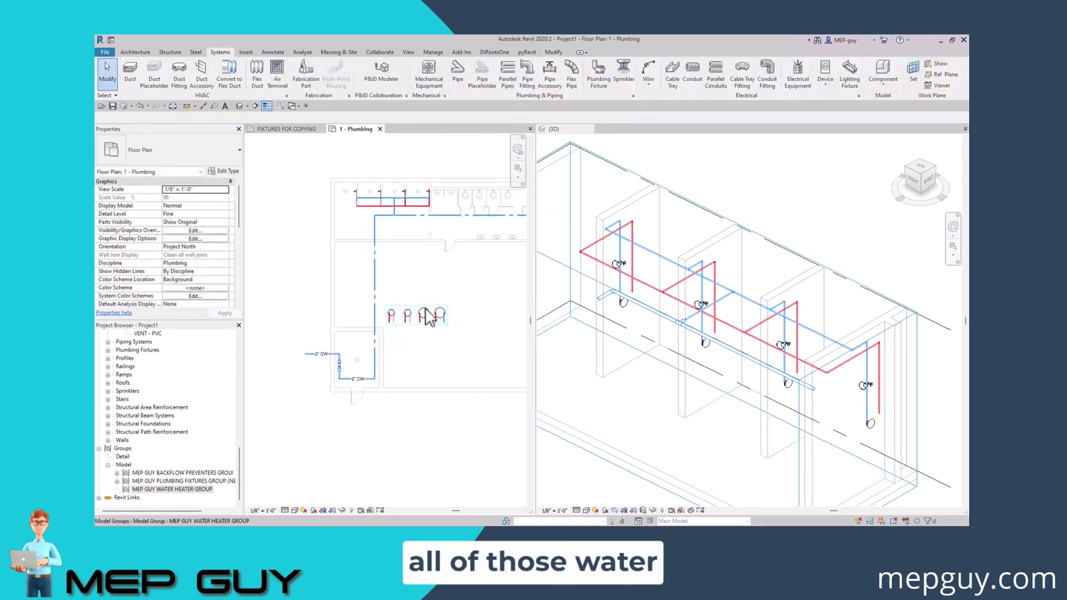
pyautogui.scroll(2, 403, 356)
pyautogui.moveTo(400, 361); pyautogui.dragTo(433, 347, button='middle')
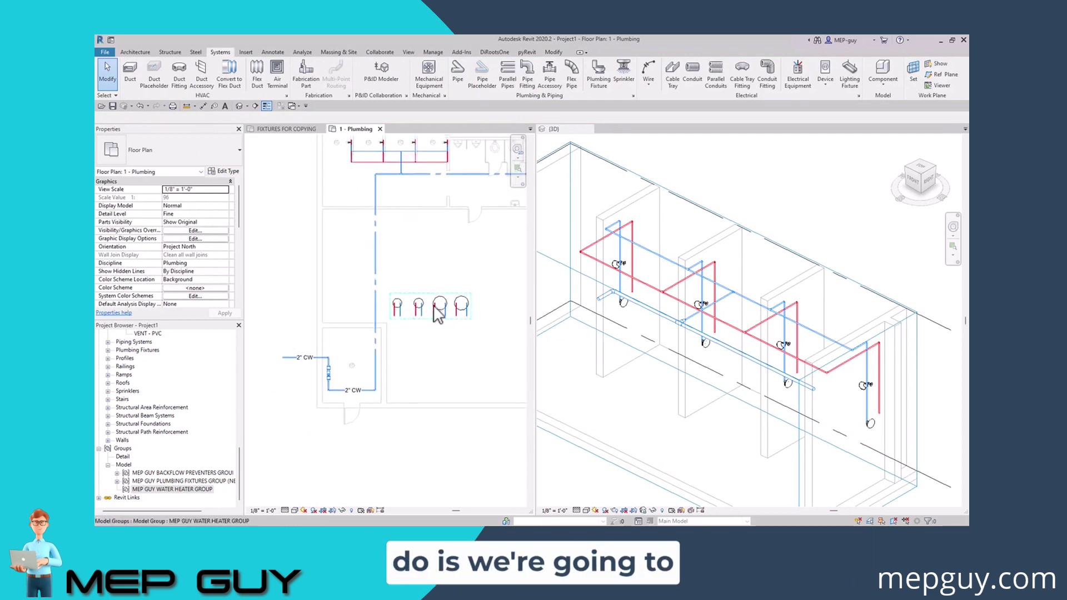
# Step: Ungroup the heaters and delete all but the 120 Gallon one
pyautogui.click(429, 316)
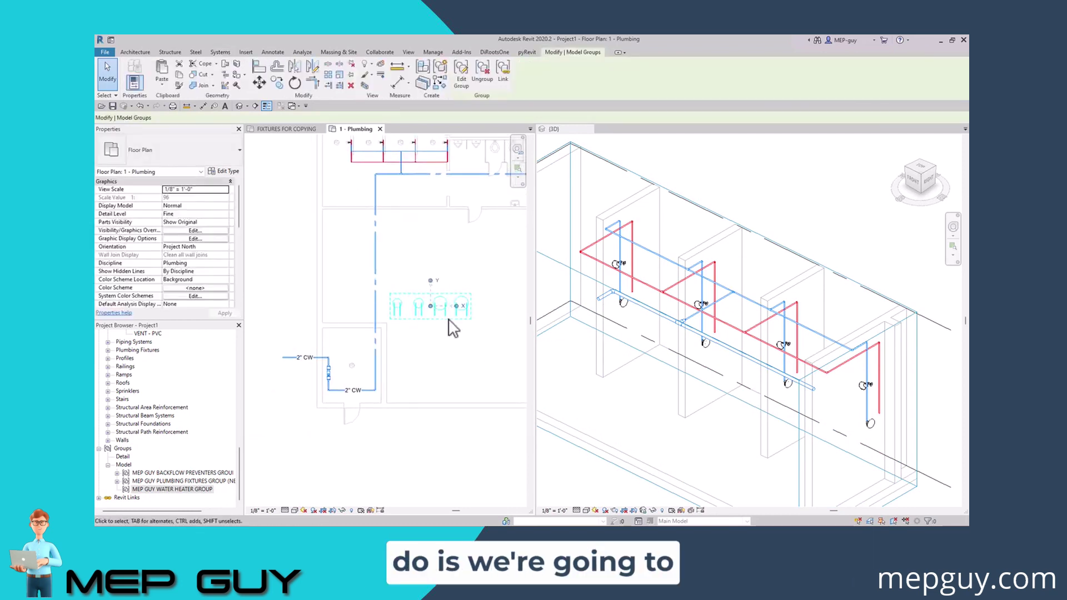
pyautogui.click(482, 72)
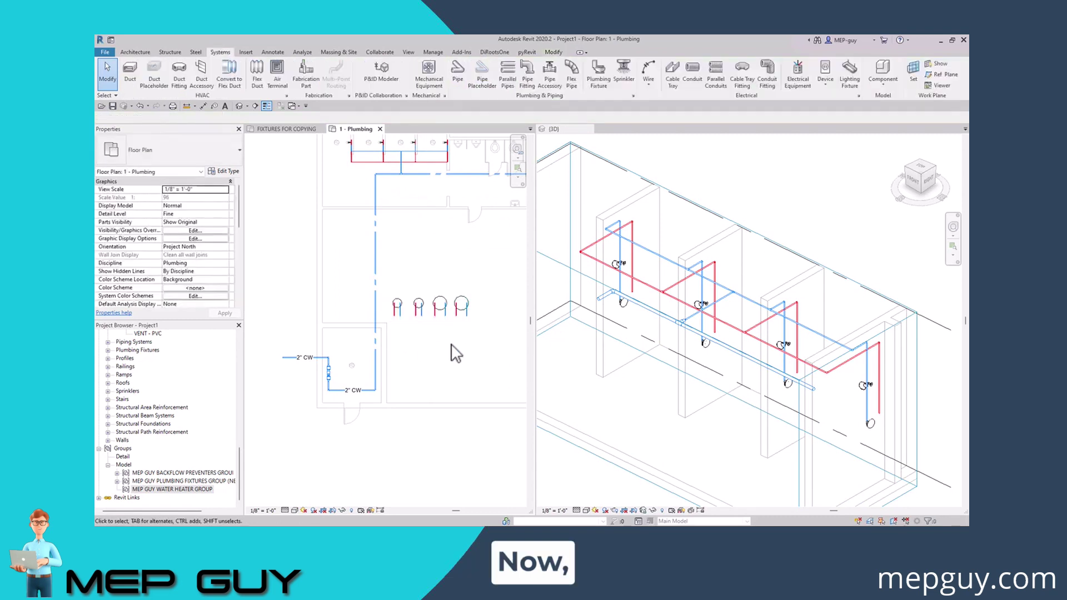
pyautogui.click(466, 305)
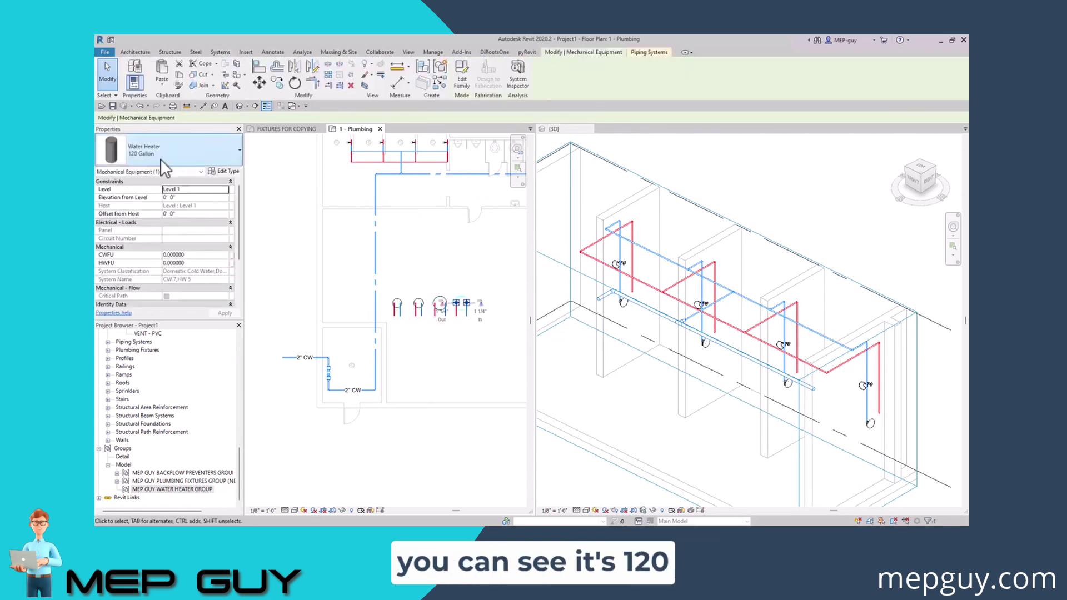
pyautogui.click(448, 267)
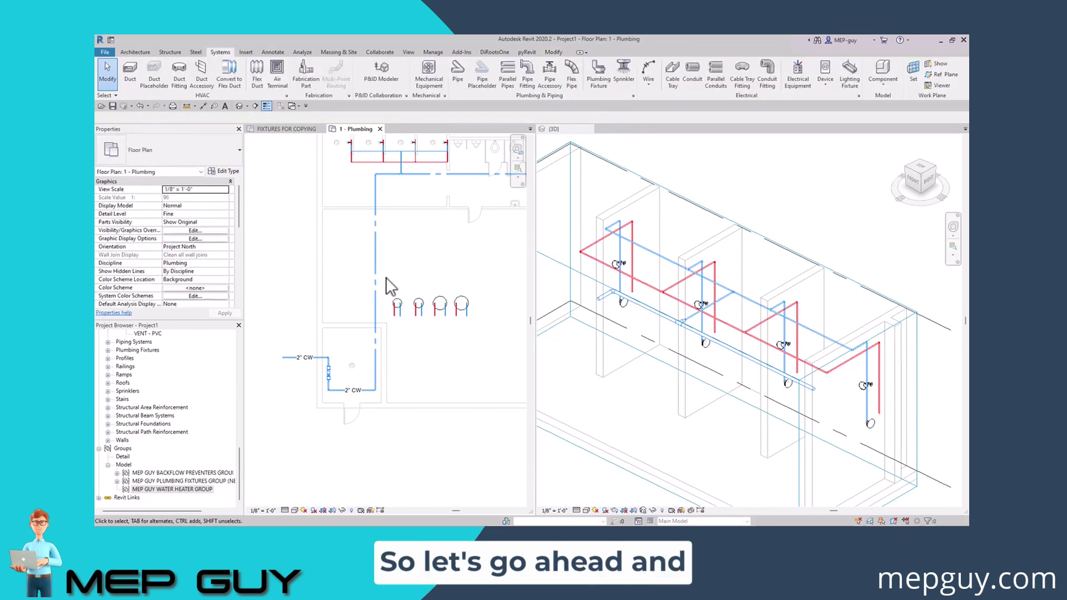
pyautogui.moveTo(390, 287); pyautogui.dragTo(455, 352)
pyautogui.press('Delete')
# Step: Move the 120 Gallon water heater and its pipe stubs into the small service room
pyautogui.moveTo(441, 286); pyautogui.dragTo(504, 356)
pyautogui.moveTo(462, 300); pyautogui.dragTo(353, 339)
pyautogui.press('Escape')
pyautogui.scroll(3, 333, 256)
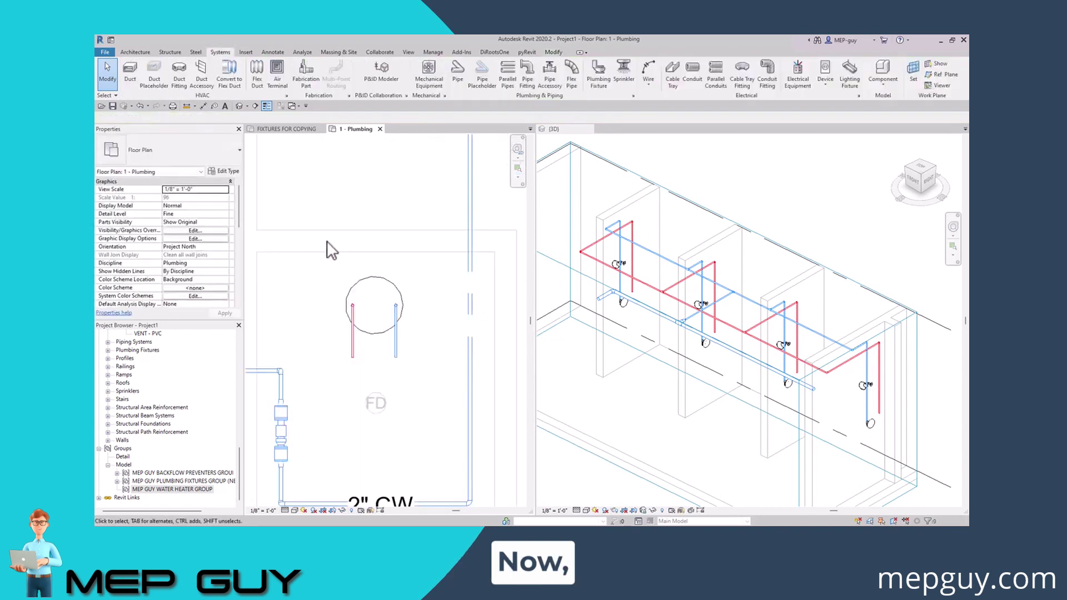
# Step: Rotate the 120 Gallon heater and its stubs 90° about its midpoint so the stubs face east
pyautogui.moveTo(332, 269); pyautogui.dragTo(429, 379)
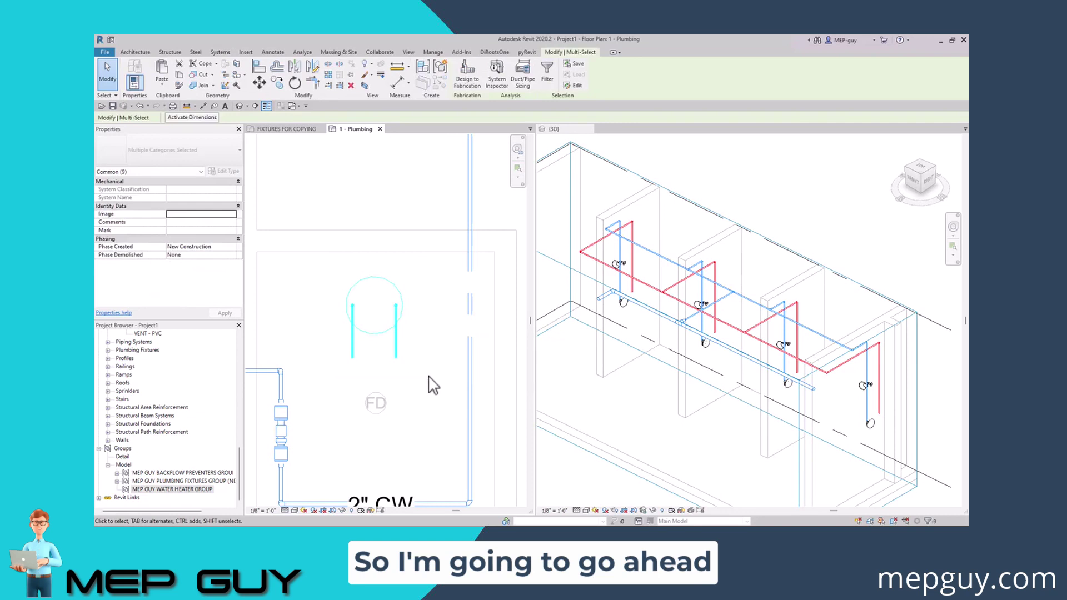
pyautogui.click(295, 84)
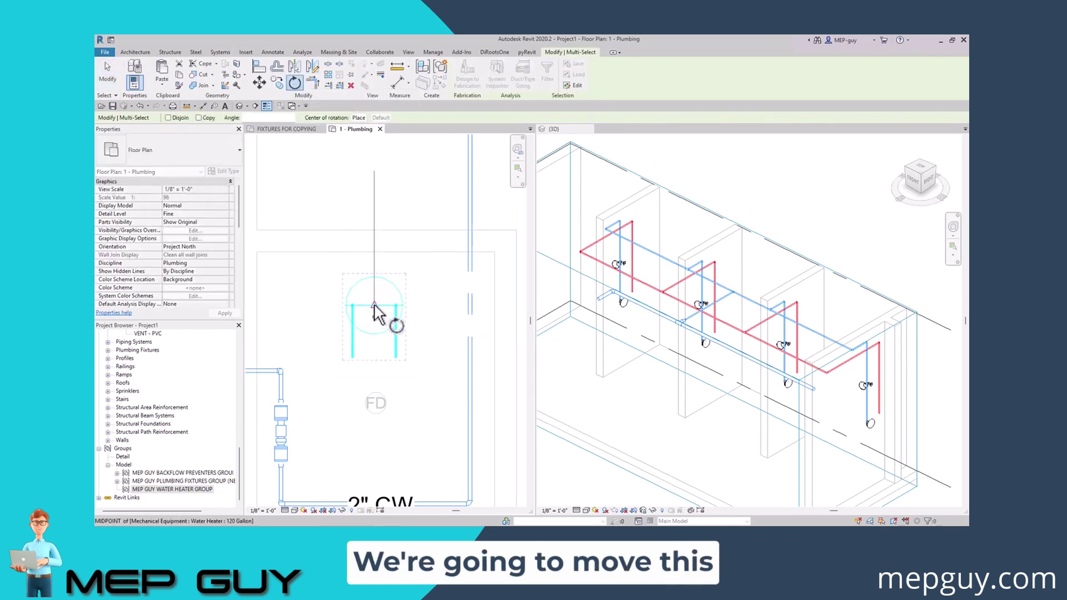
pyautogui.click(374, 305)
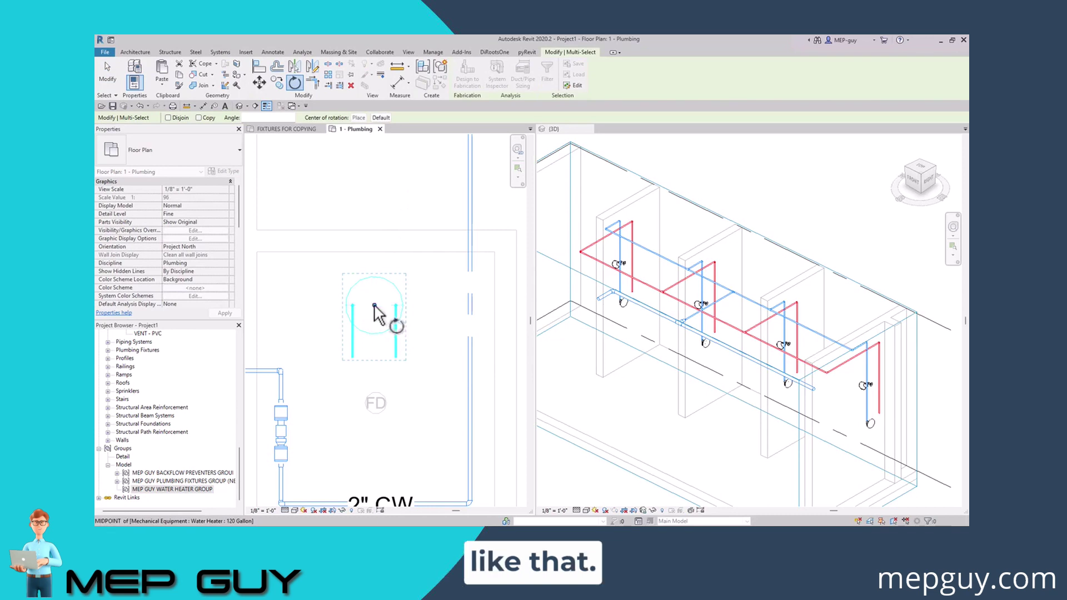
pyautogui.click(446, 310)
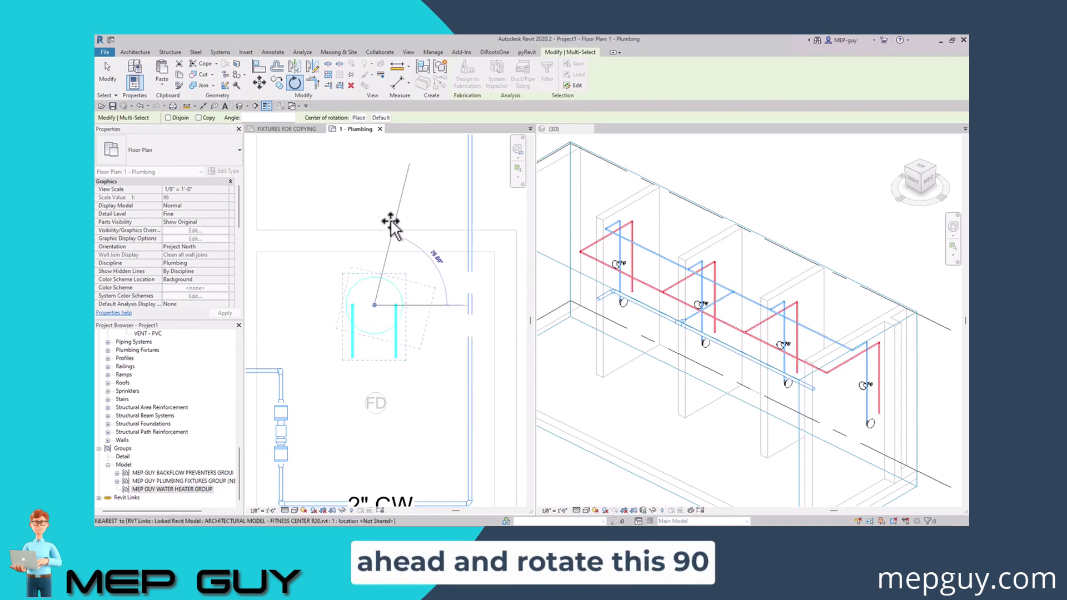
pyautogui.click(376, 206)
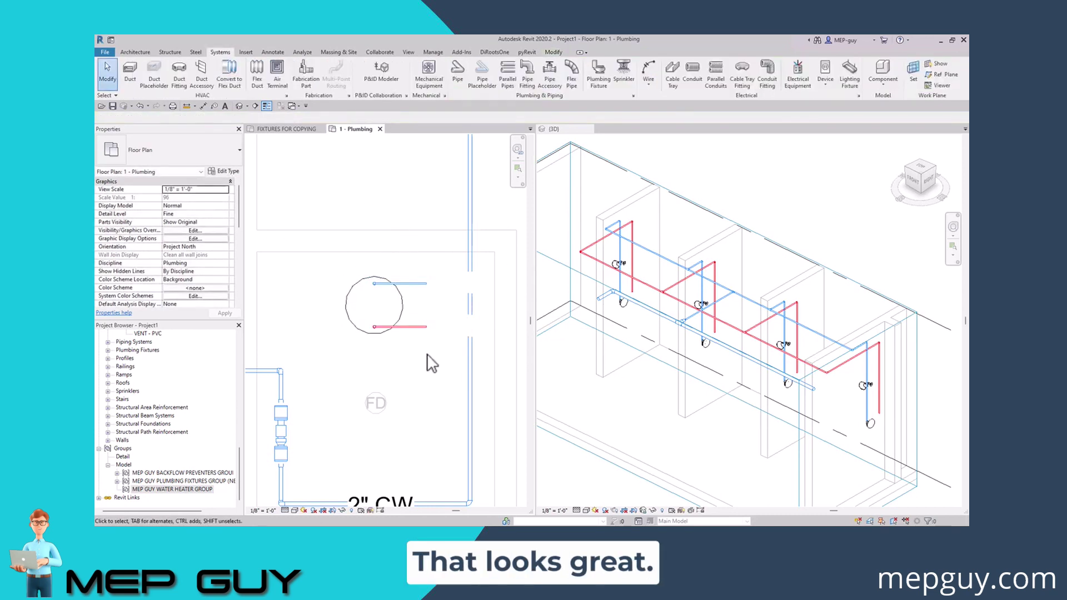
pyautogui.moveTo(433, 364); pyautogui.dragTo(381, 341, button='middle')
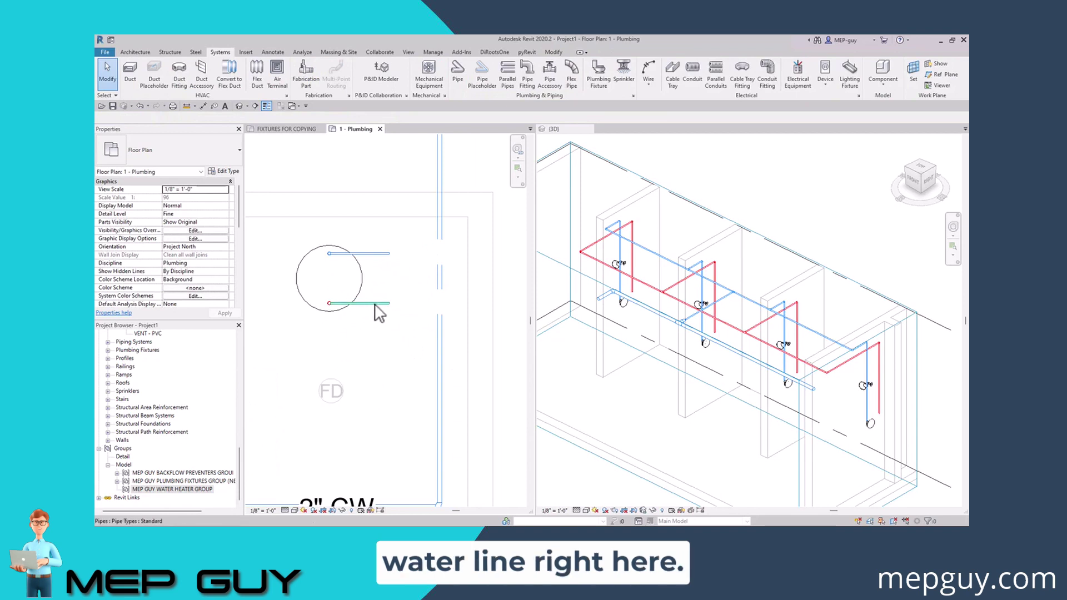
# Step: Select the heater's hot-water pipe, confirm it is HOT WATER, and pick its open end
pyautogui.click(371, 305)
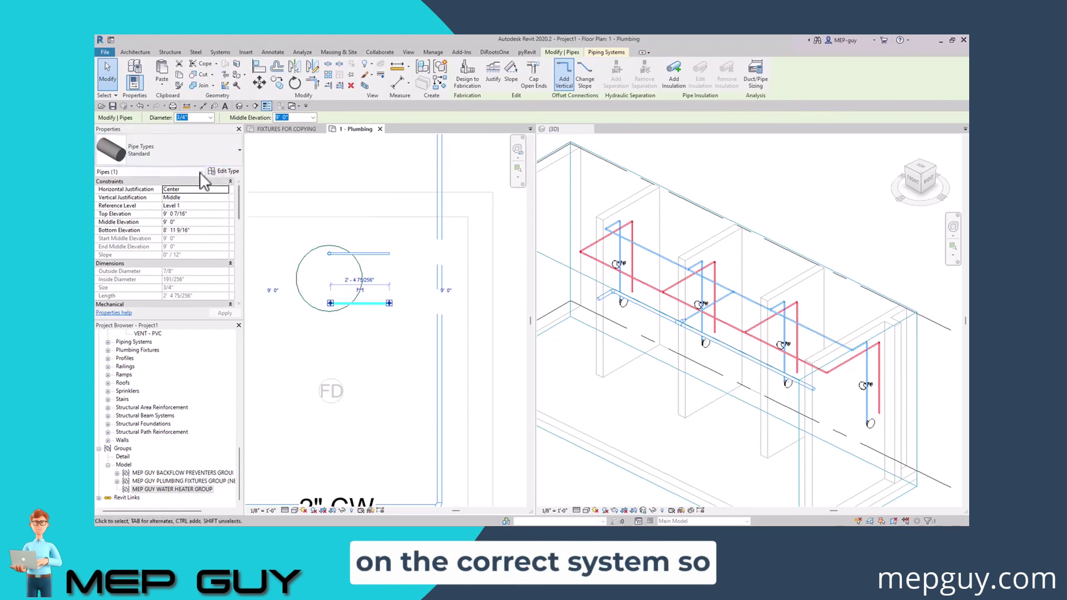
pyautogui.scroll(-1, 214, 213)
pyautogui.scroll(-3, 214, 212)
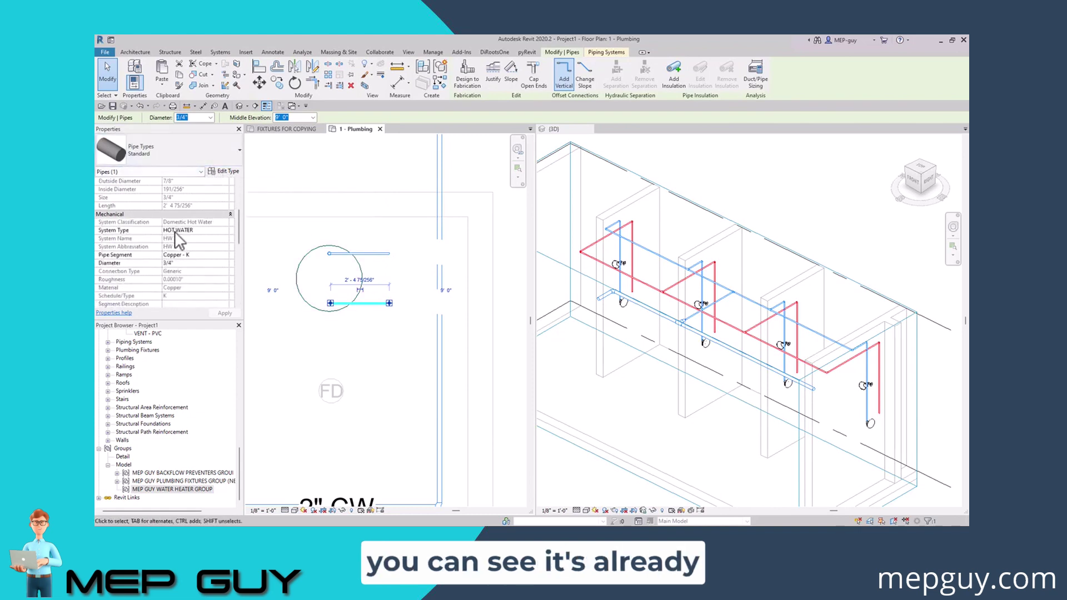
pyautogui.click(382, 328)
pyautogui.moveTo(387, 307); pyautogui.dragTo(421, 311)
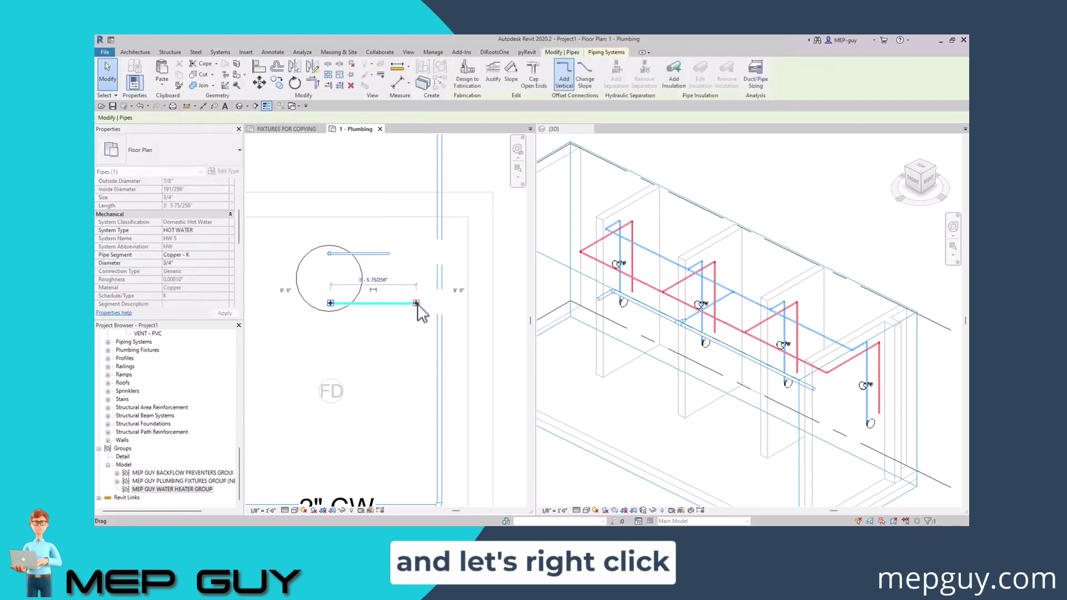
# Step: Draw a 3/4" hot water pipe from that end north, then east to the showers' hot water branch
pyautogui.rightClick(420, 313)
pyautogui.click(448, 94)
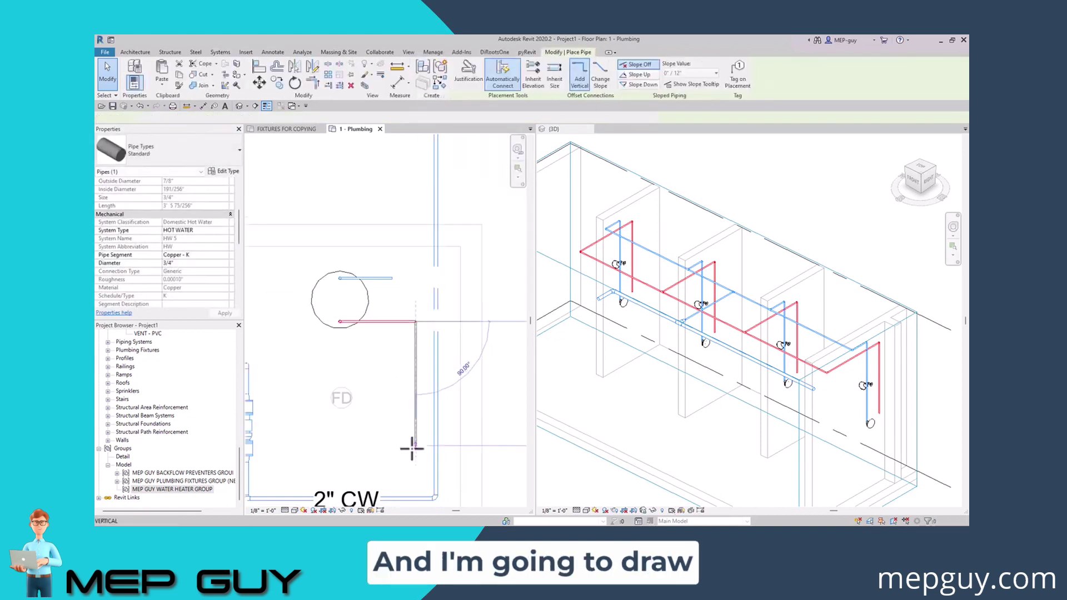
pyautogui.scroll(-3, 412, 448)
pyautogui.scroll(2, 414, 296)
pyautogui.scroll(-3, 414, 296)
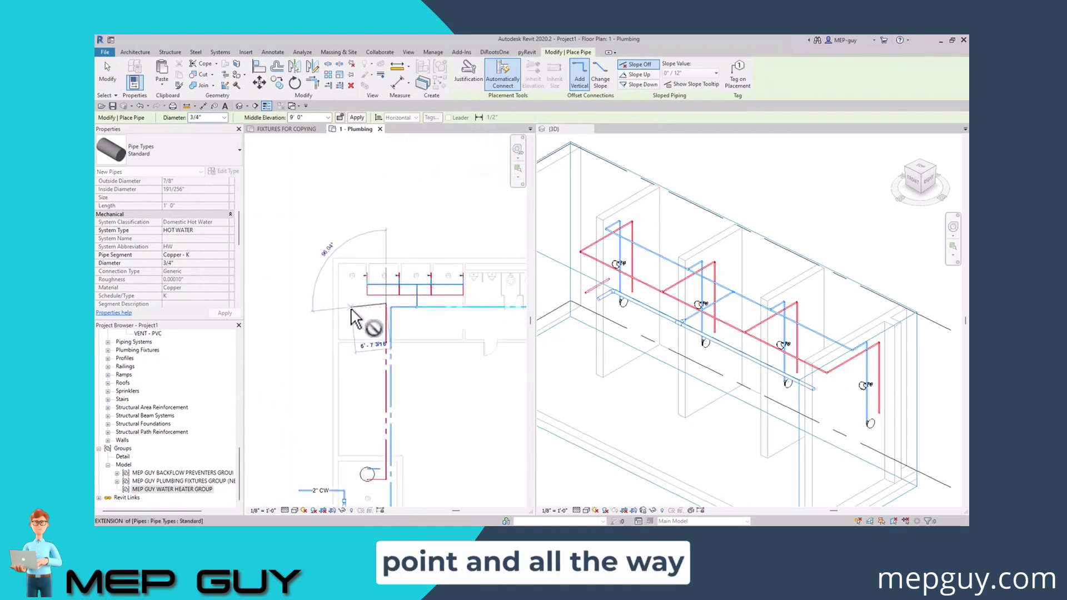
pyautogui.click(388, 305)
pyautogui.click(480, 302)
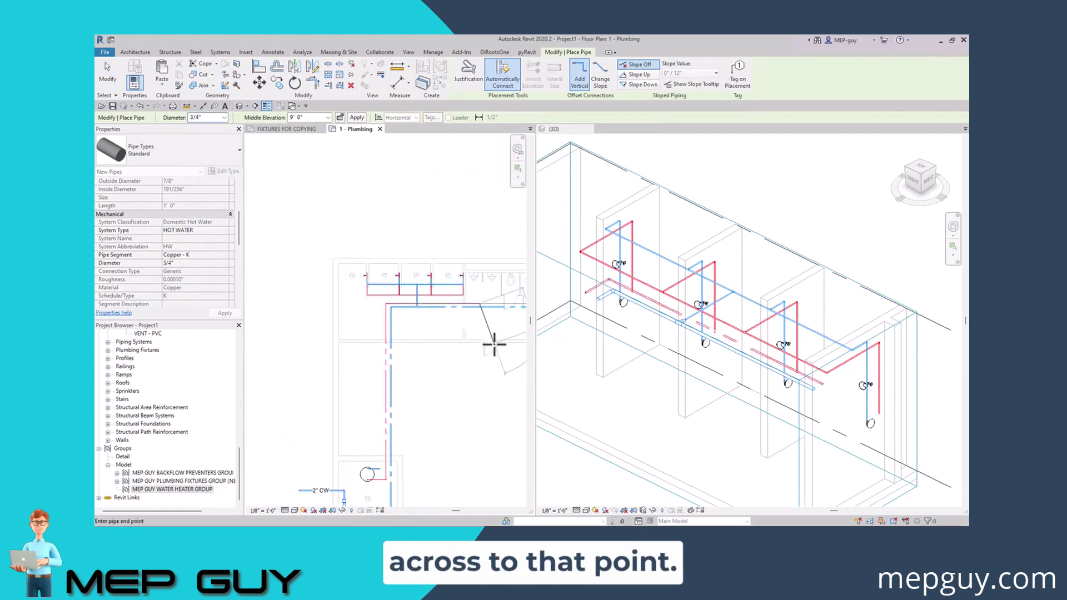
pyautogui.press('Escape')
pyautogui.press('Escape')
# Step: Resize the new hot-water run from the heater to the shower branch from 3/4" to 1" diameter
pyautogui.moveTo(484, 395); pyautogui.dragTo(462, 360, button='middle')
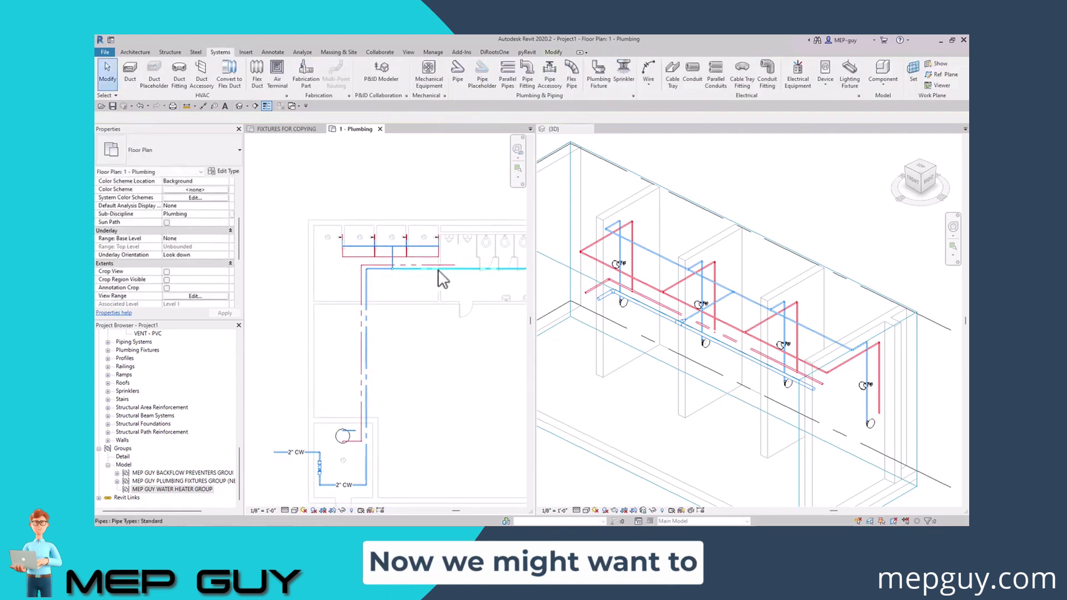
pyautogui.scroll(-1, 421, 261)
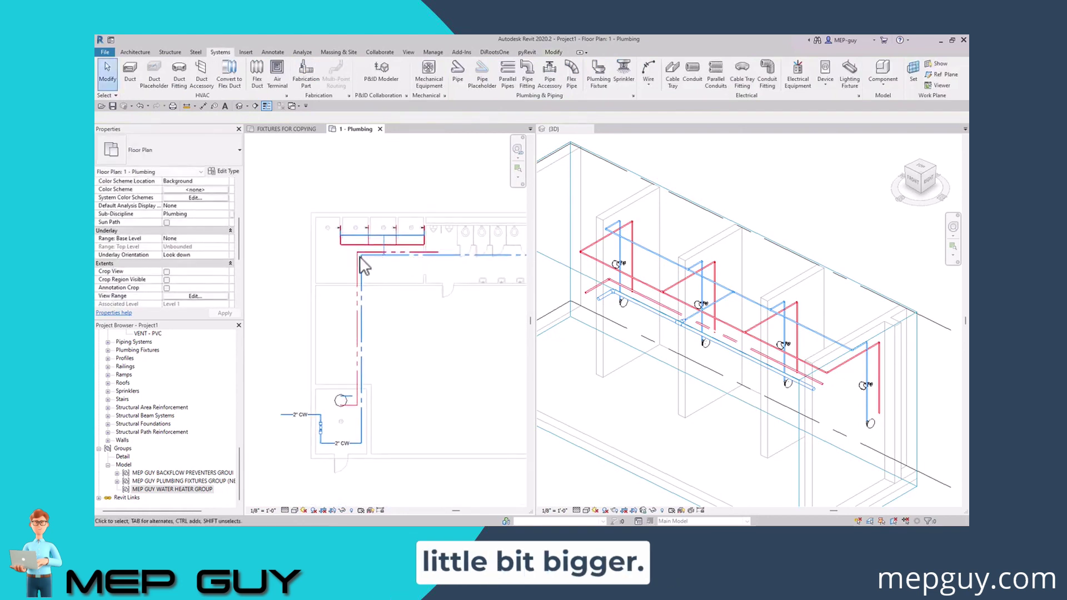
pyautogui.click(421, 261)
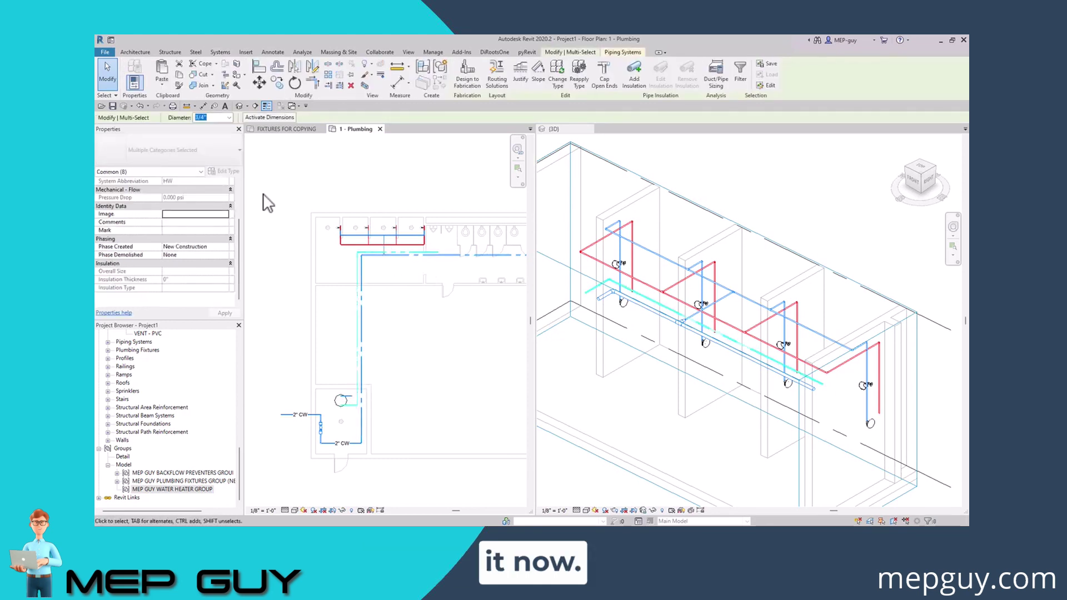
pyautogui.click(229, 117)
pyautogui.click(205, 154)
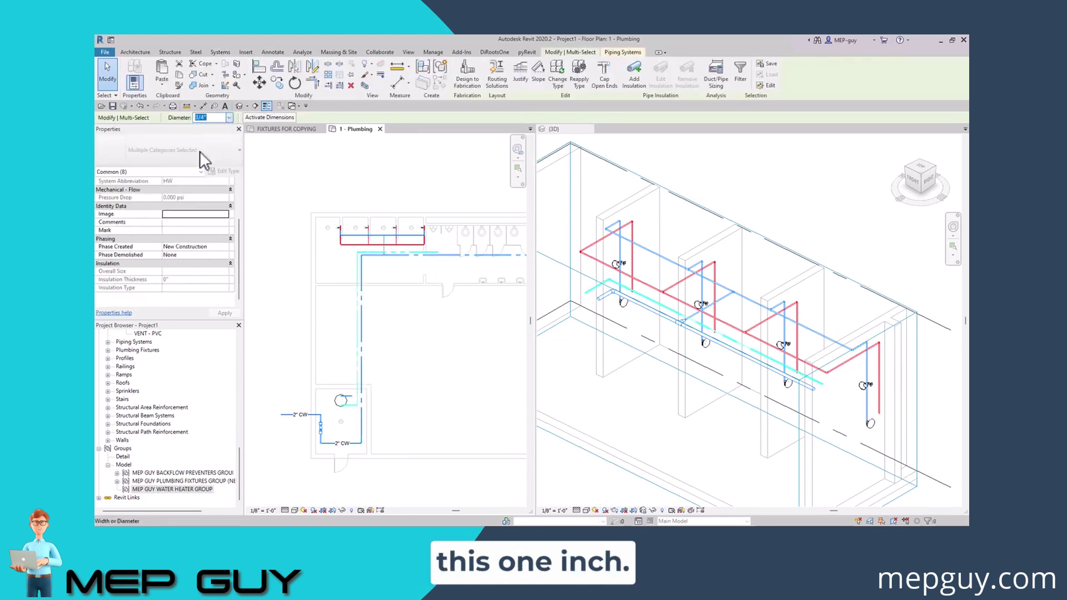
pyautogui.click(429, 362)
# Step: Bring the water heater into view and check the cold-water stub's 9' elevation
pyautogui.scroll(3, 381, 354)
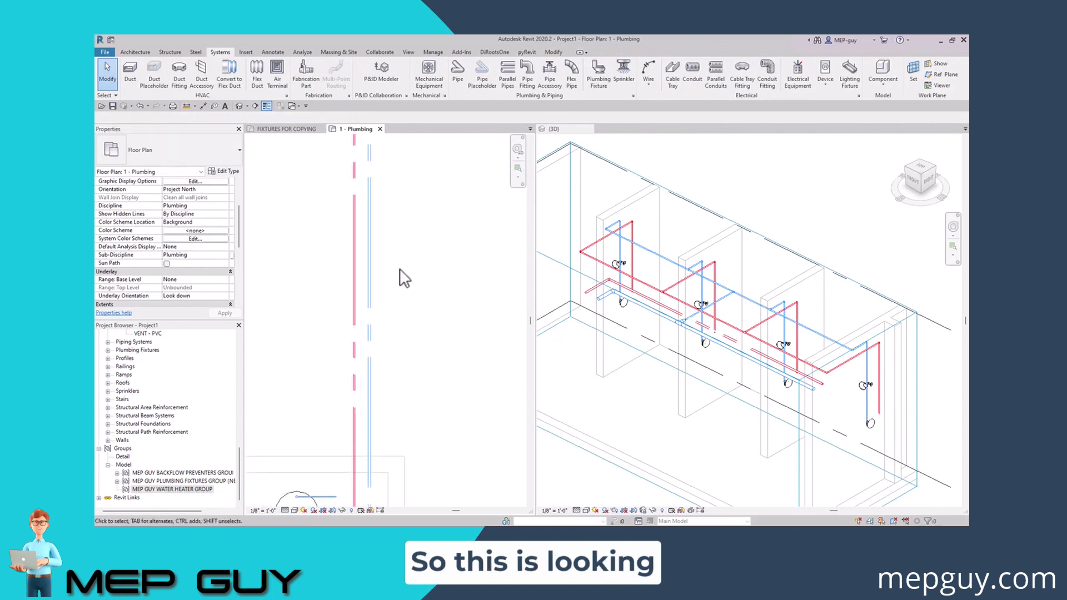
pyautogui.moveTo(429, 298); pyautogui.dragTo(385, 369, button='middle')
pyautogui.scroll(3, 340, 465)
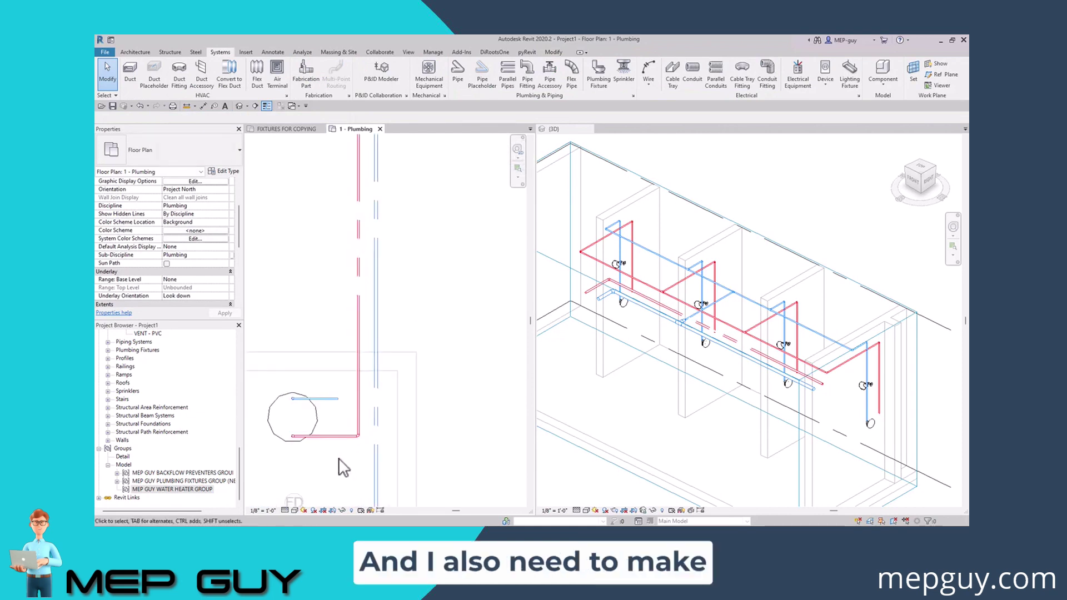
pyautogui.moveTo(343, 467); pyautogui.dragTo(372, 368, button='middle')
pyautogui.scroll(1, 374, 376)
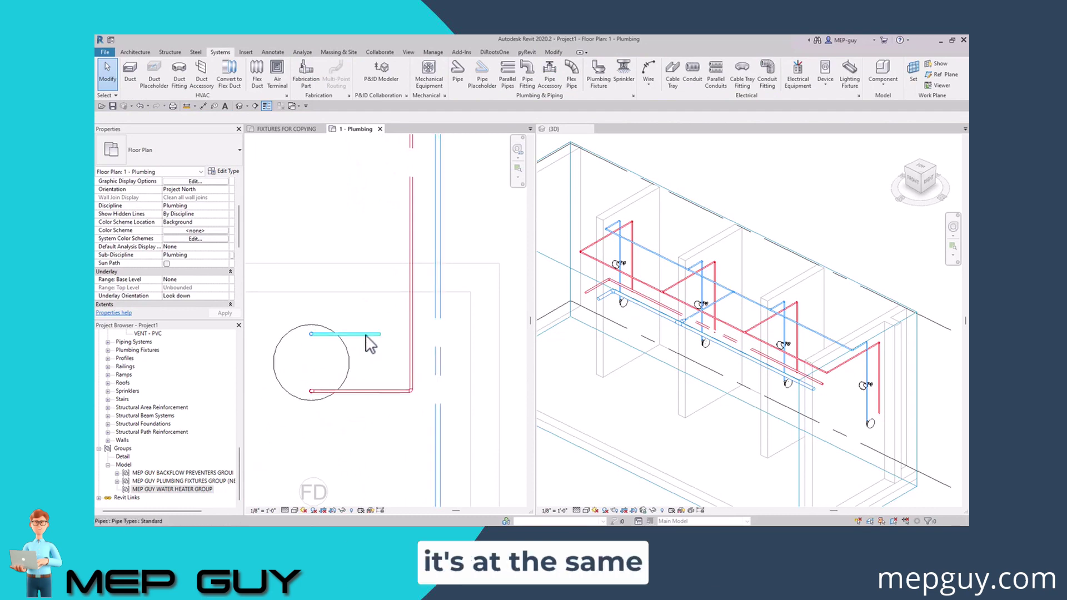
pyautogui.click(389, 356)
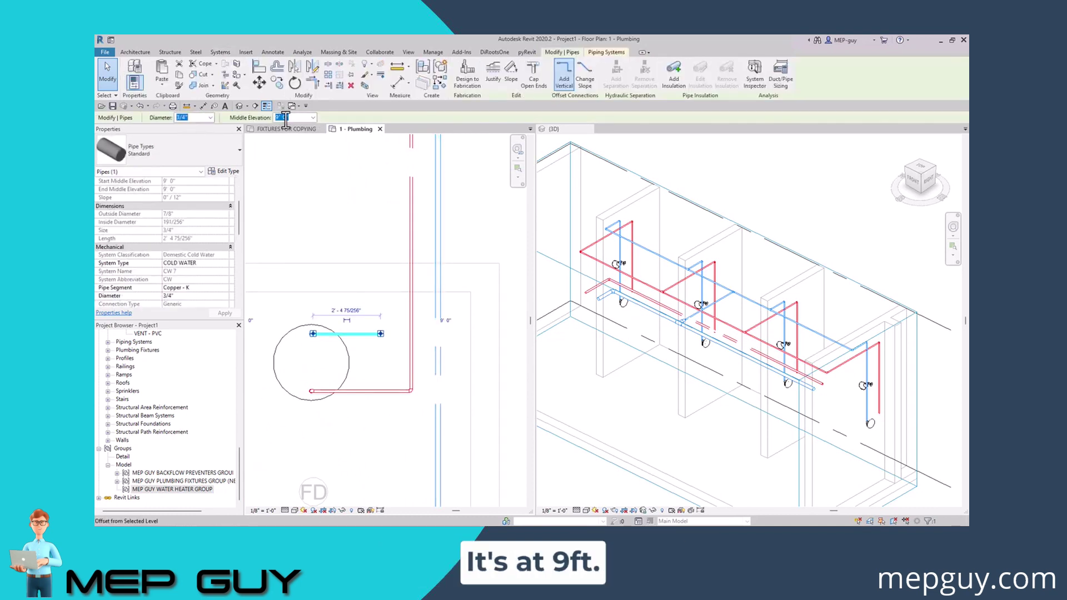
pyautogui.press('Escape')
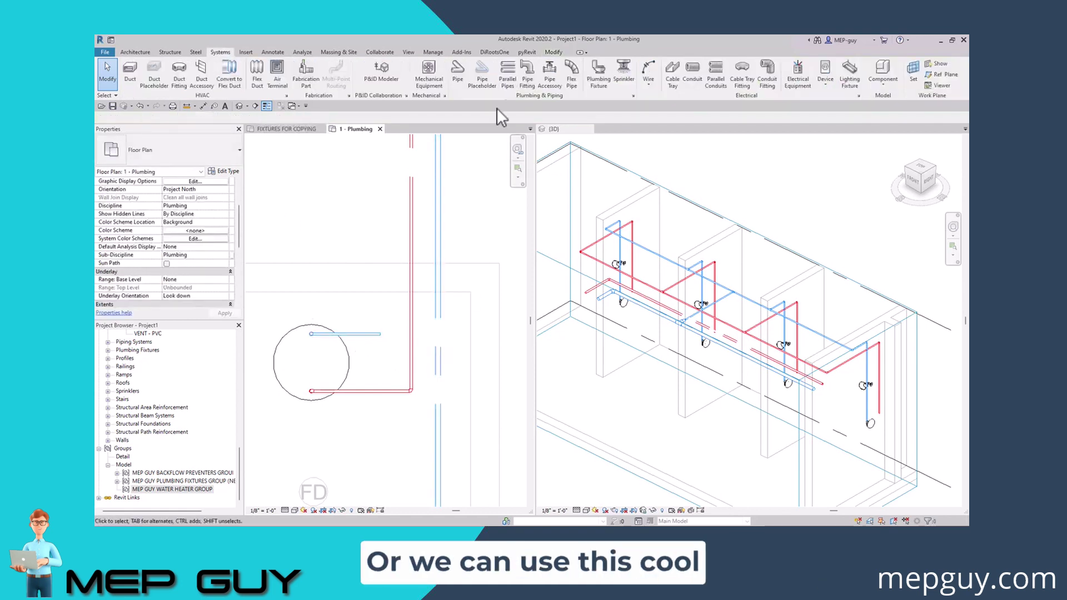
# Step: Extend the cold-water stub east into the vertical cold-water main with Trim/Extend Single Element
pyautogui.click(553, 51)
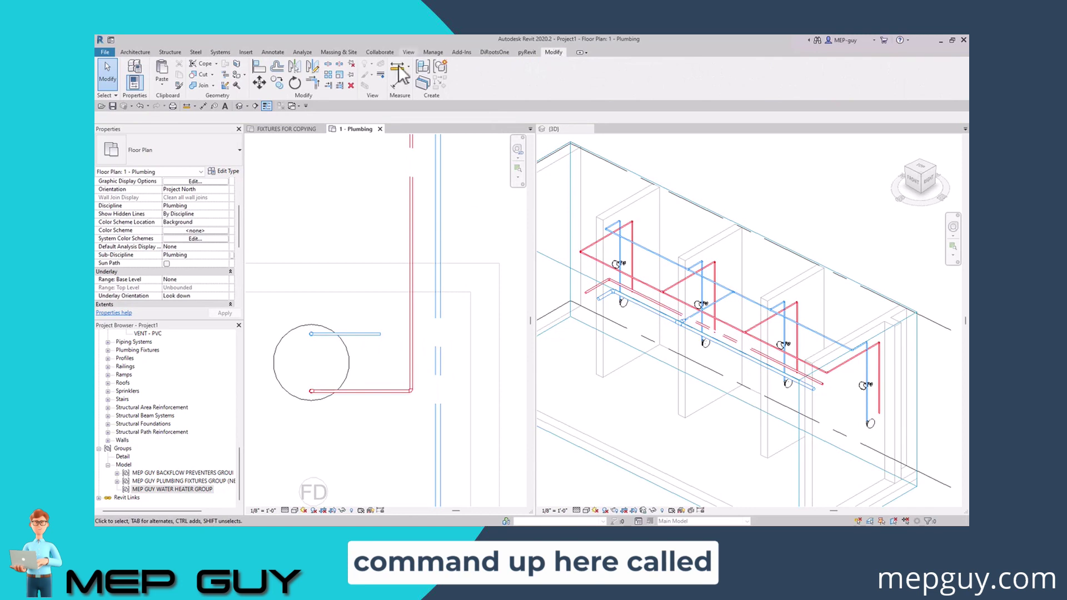
pyautogui.click(328, 86)
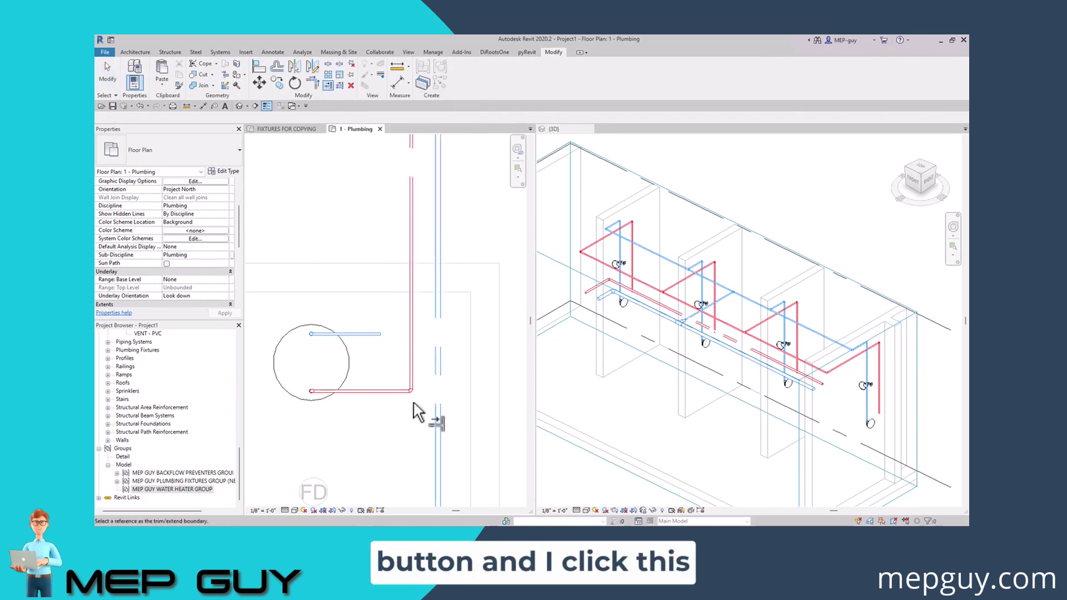
pyautogui.click(437, 355)
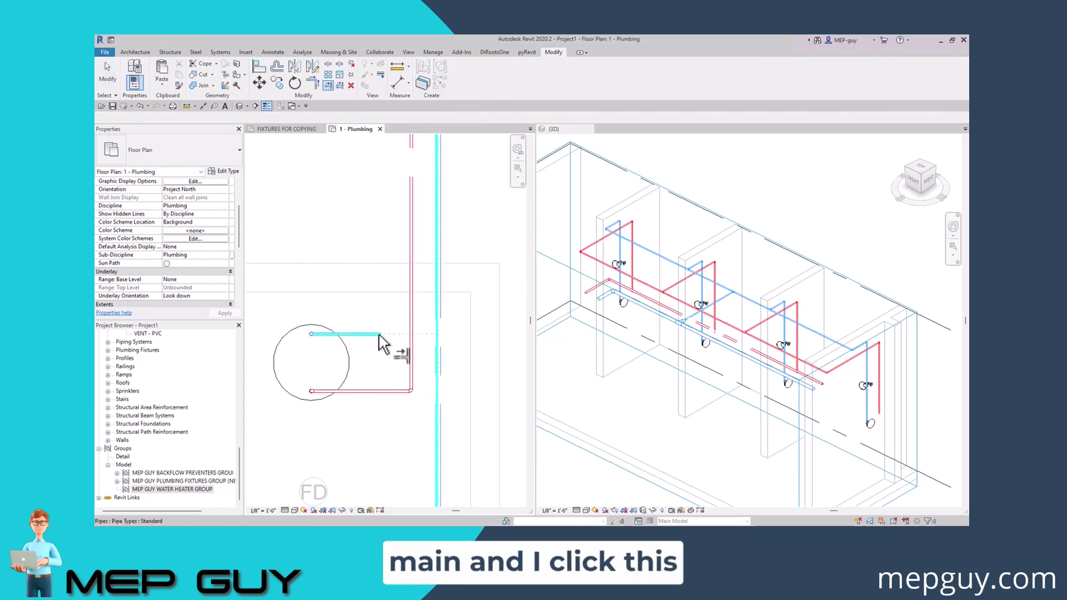
pyautogui.click(381, 337)
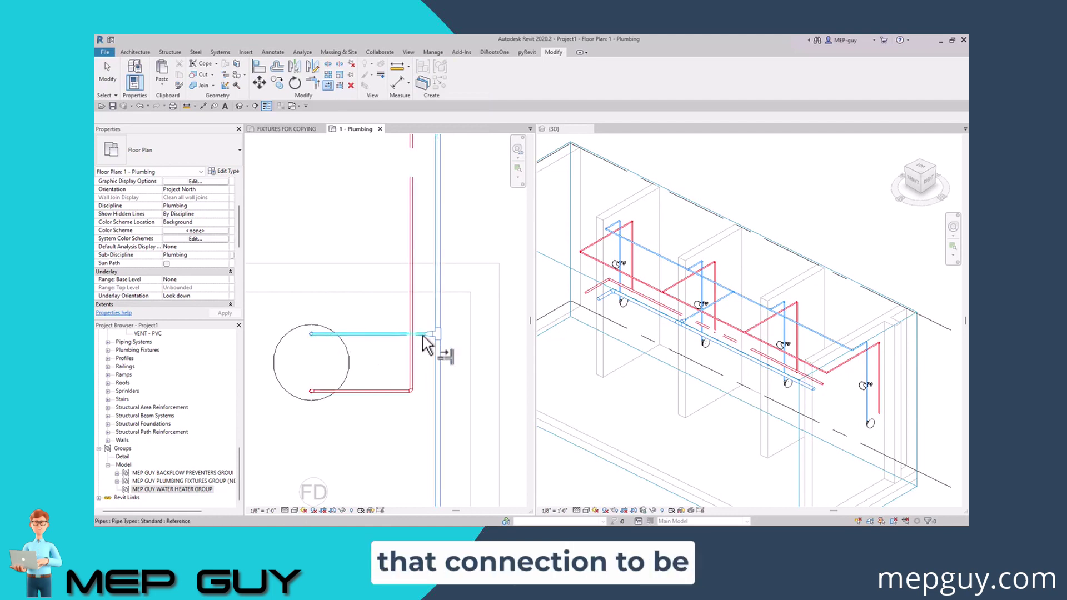
pyautogui.press('Escape')
pyautogui.scroll(-3, 437, 388)
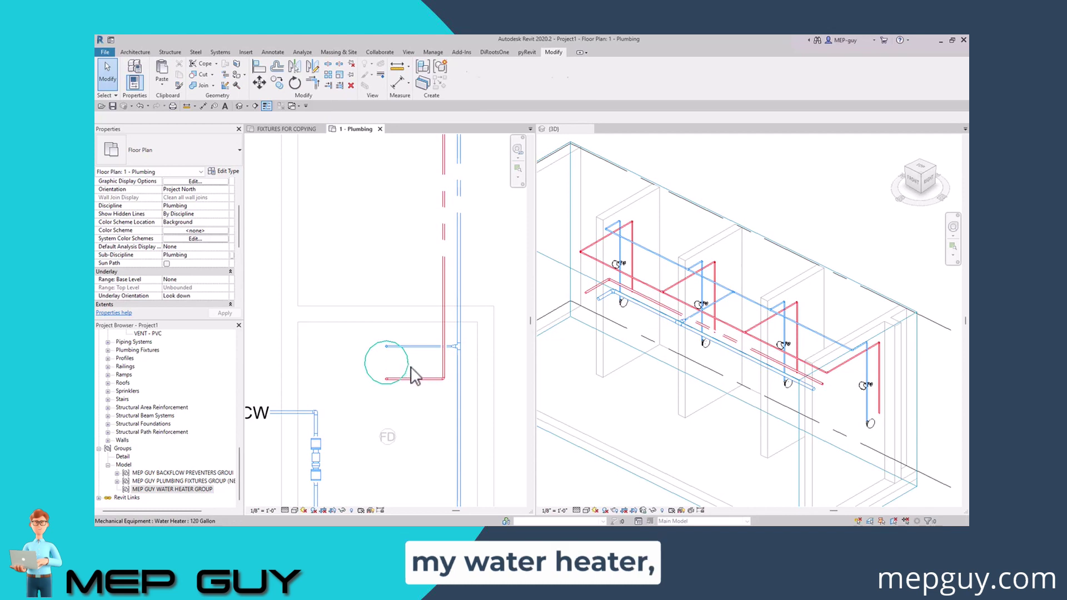
# Step: Drag the water heater west toward the service room corner, keeping its piping connected
pyautogui.click(410, 369)
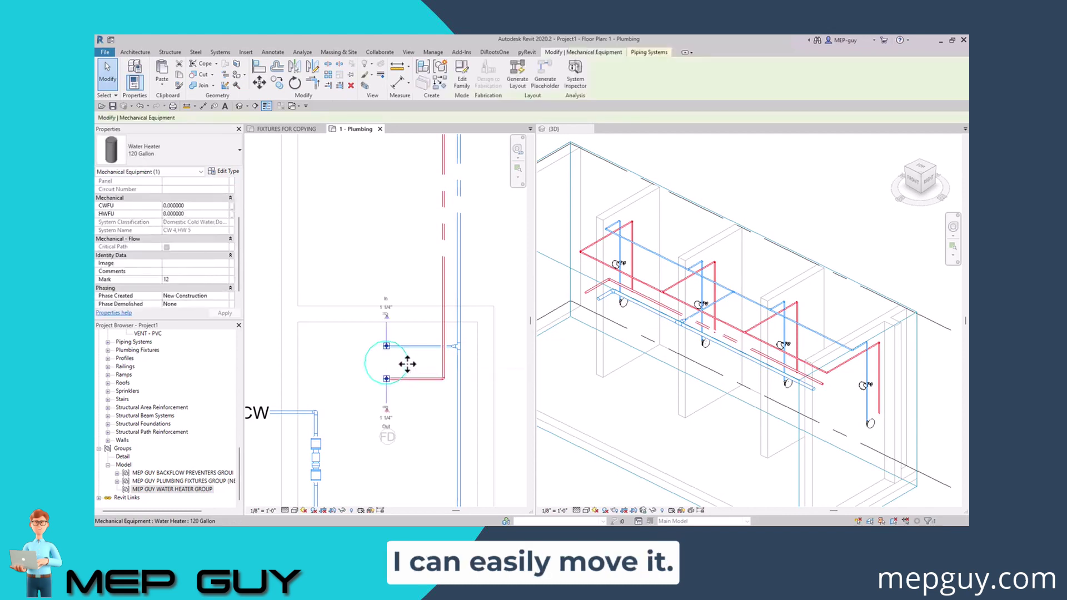
pyautogui.moveTo(409, 363); pyautogui.dragTo(342, 353)
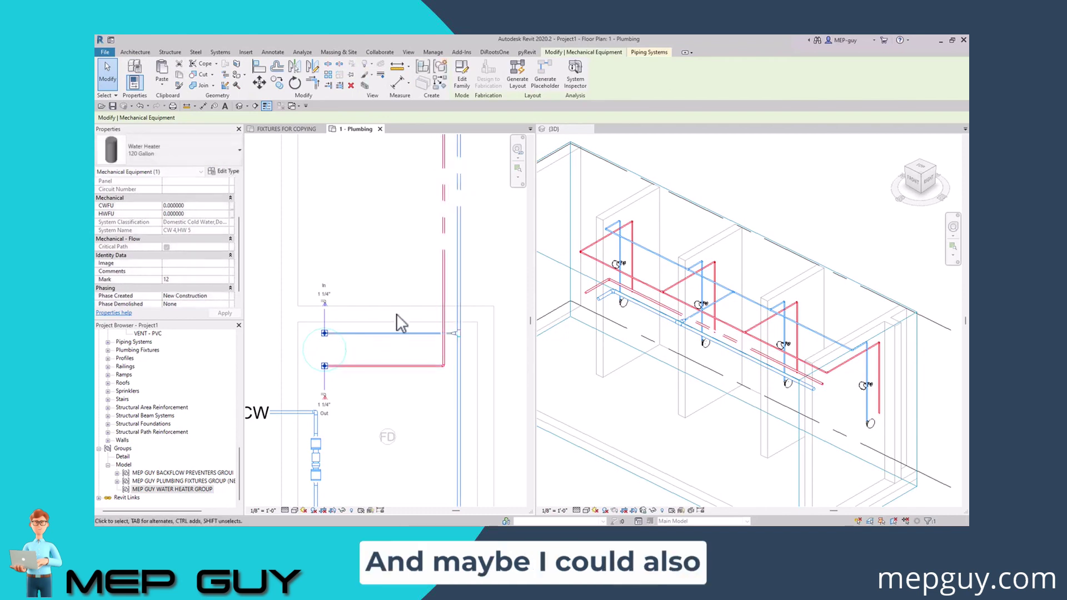
pyautogui.scroll(-2, 395, 314)
pyautogui.press('Escape')
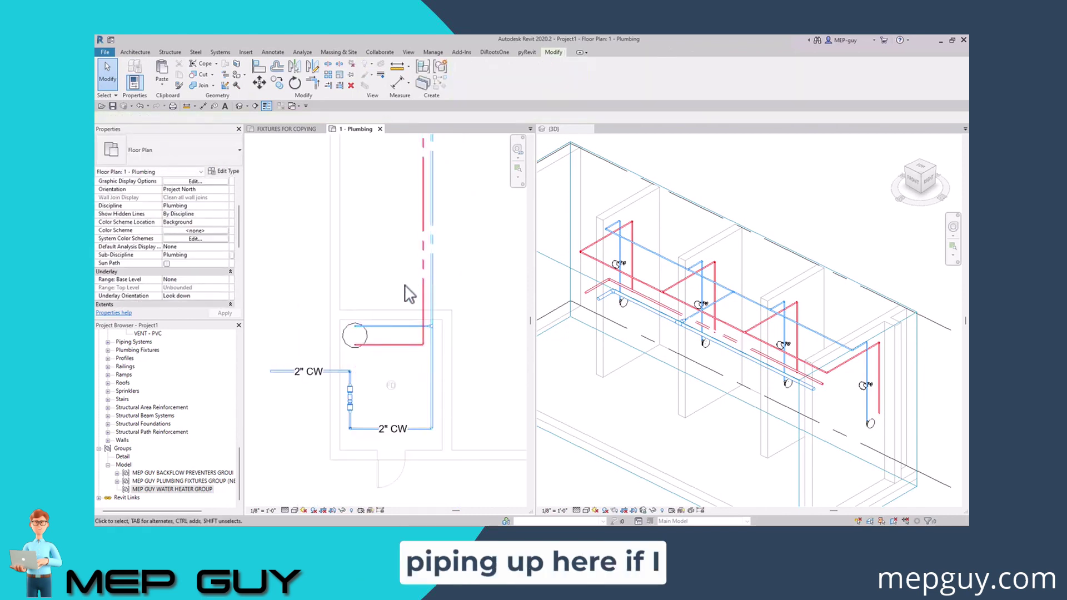
pyautogui.scroll(-3, 419, 394)
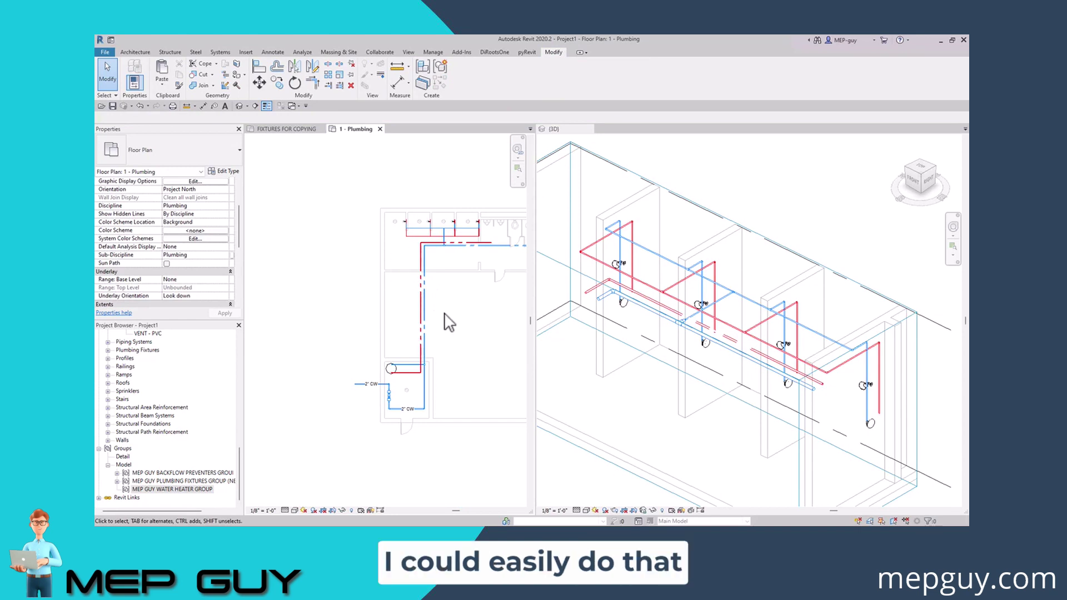
# Step: Try shifting the vertical pipe run sideways, then leave it in place and view the whole layout
pyautogui.click(422, 309)
pyautogui.scroll(2, 422, 317)
pyautogui.moveTo(425, 302); pyautogui.dragTo(378, 302)
pyautogui.click(509, 342)
pyautogui.moveTo(510, 343); pyautogui.dragTo(437, 297, button='middle')
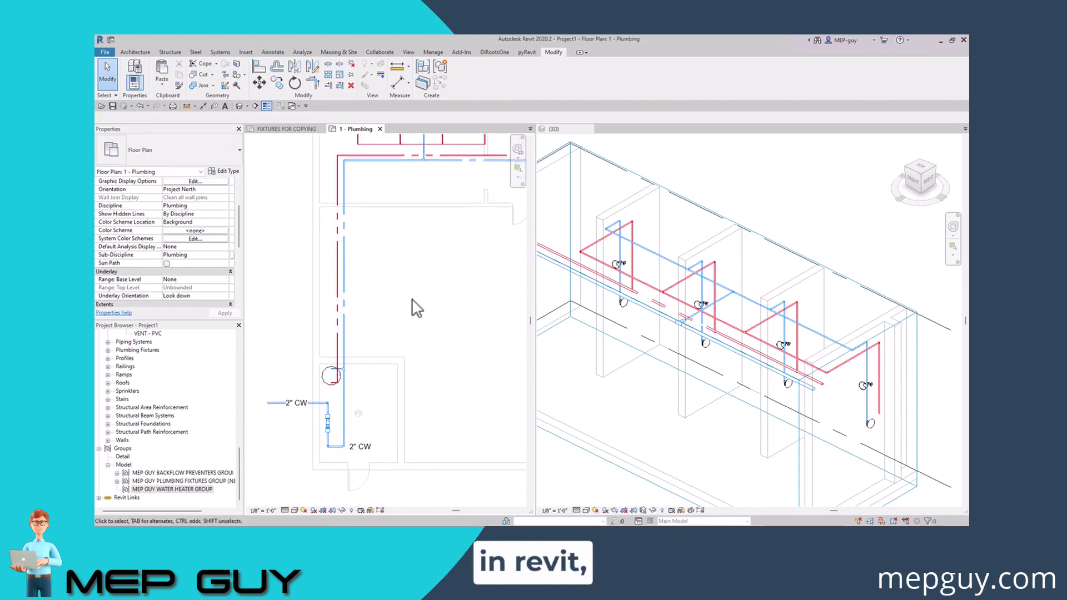